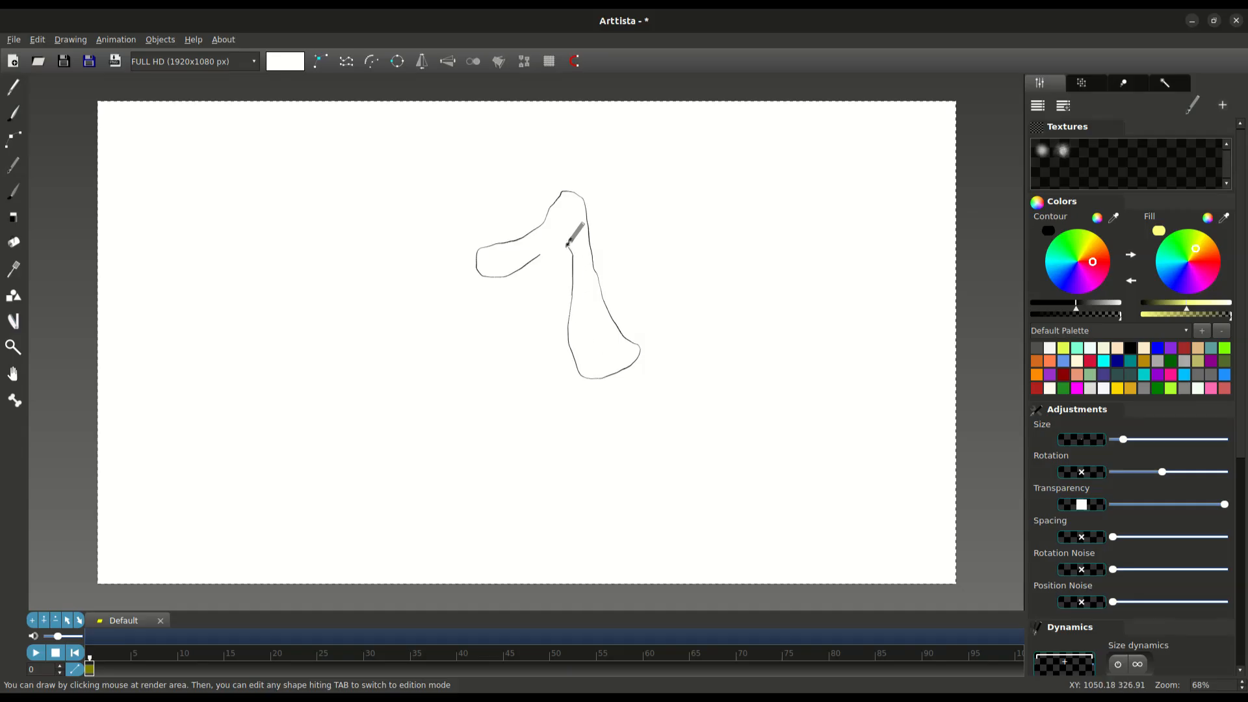
- Reshape the freehand brow outline by repositioning the points of its inner end, its peak and its lower leg
key("Tab")
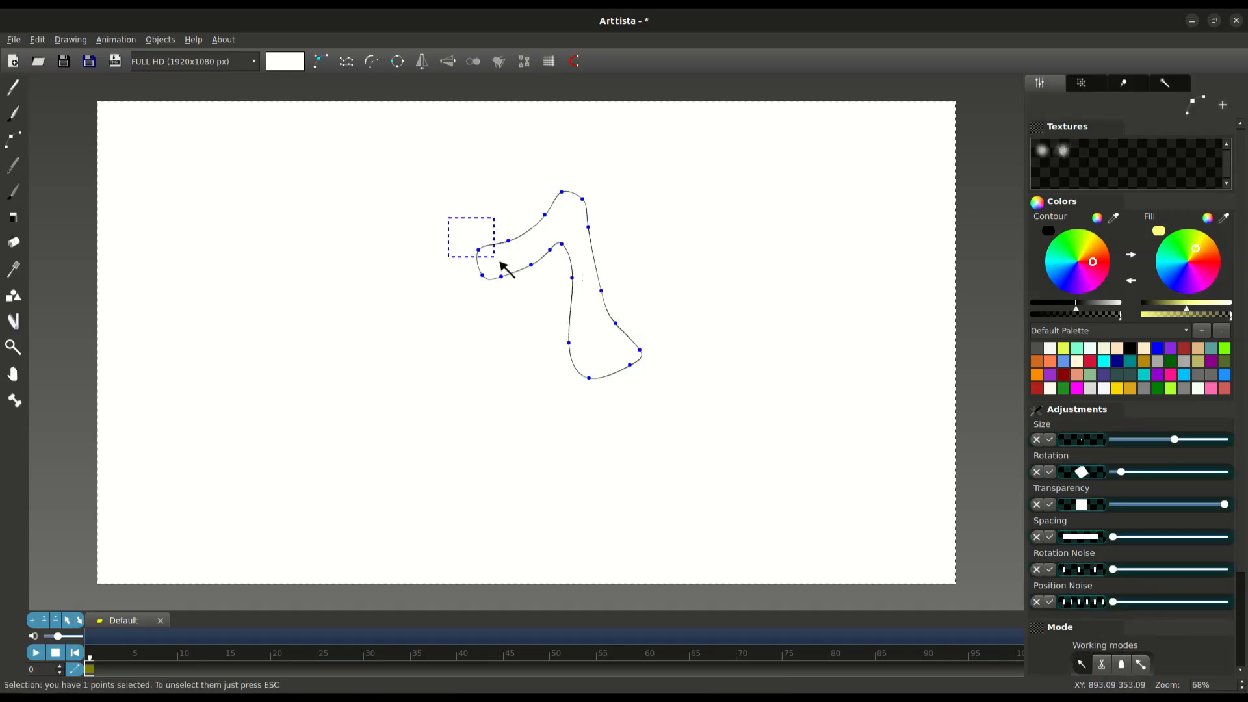
left_click_drag(569, 342, 574, 339)
left_click_drag(531, 264, 523, 271)
left_click_drag(549, 249, 545, 253)
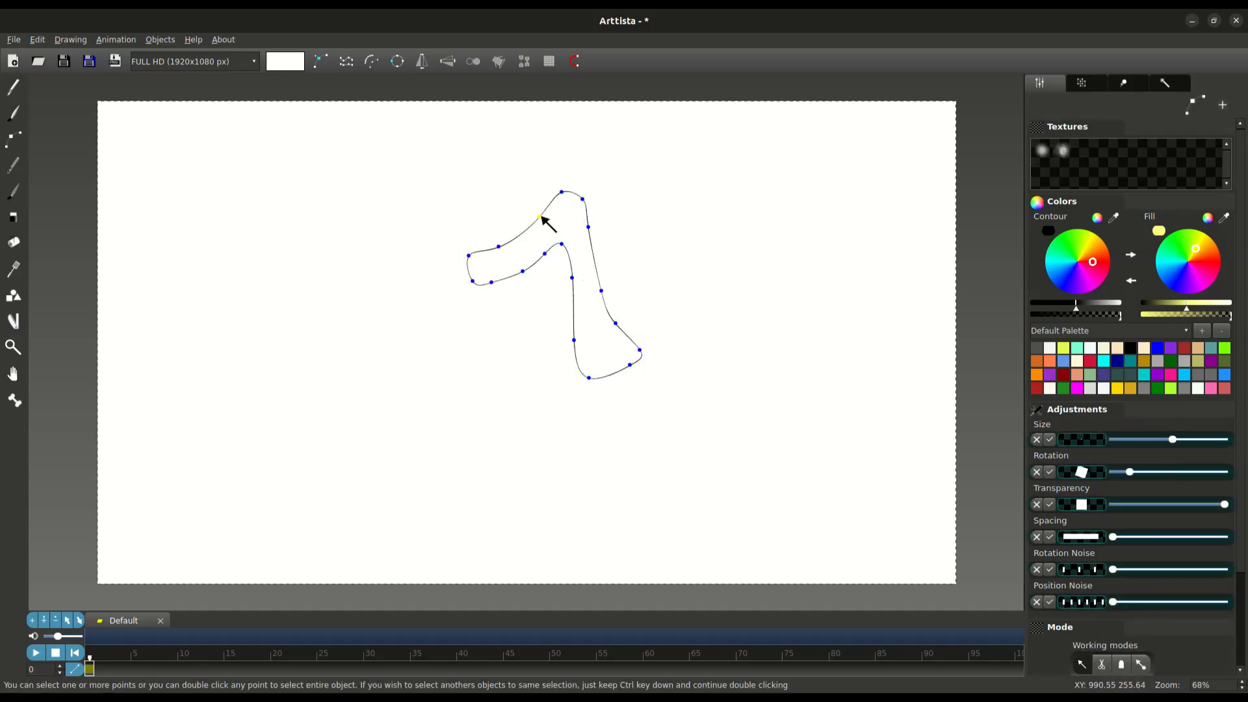
left_click(540, 217)
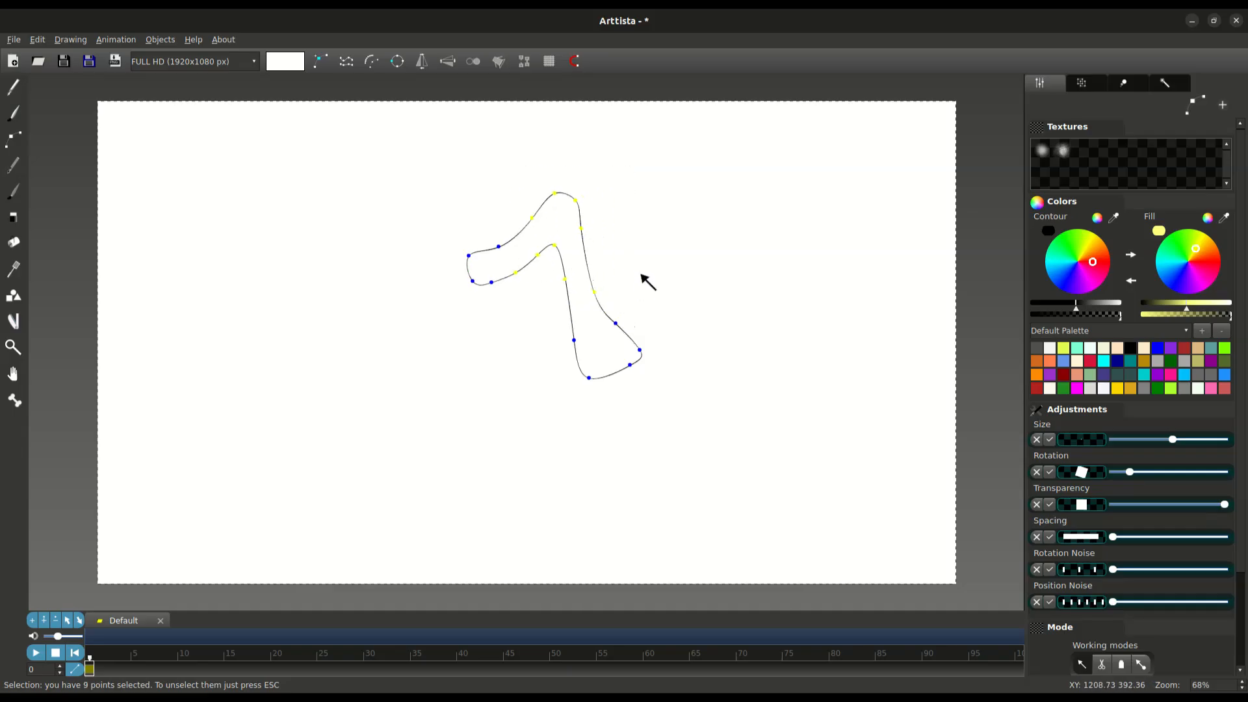
key("Escape")
left_click_drag(499, 246, 497, 247)
left_click_drag(531, 218, 488, 283)
- Draw a closed oval eye socket beneath the brow shape and scale it down to fit inside the curve
key("Tab")
key("Tab")
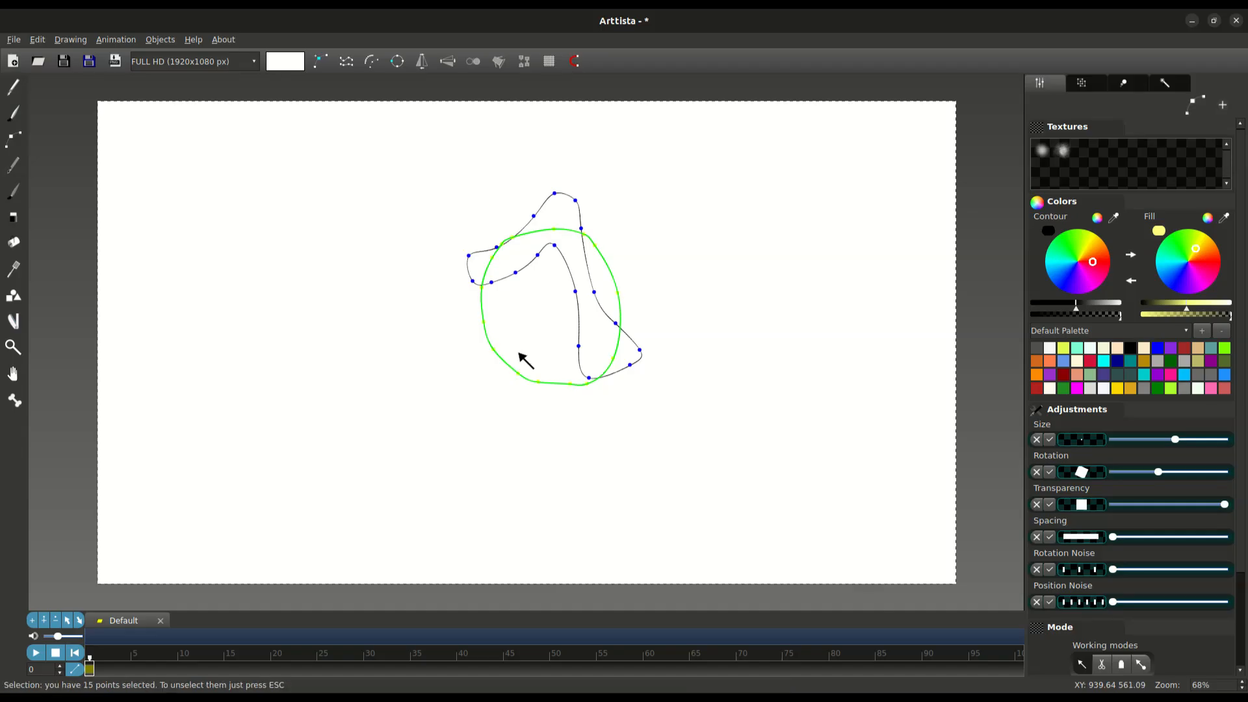
key("s")
key("s")
key("s")
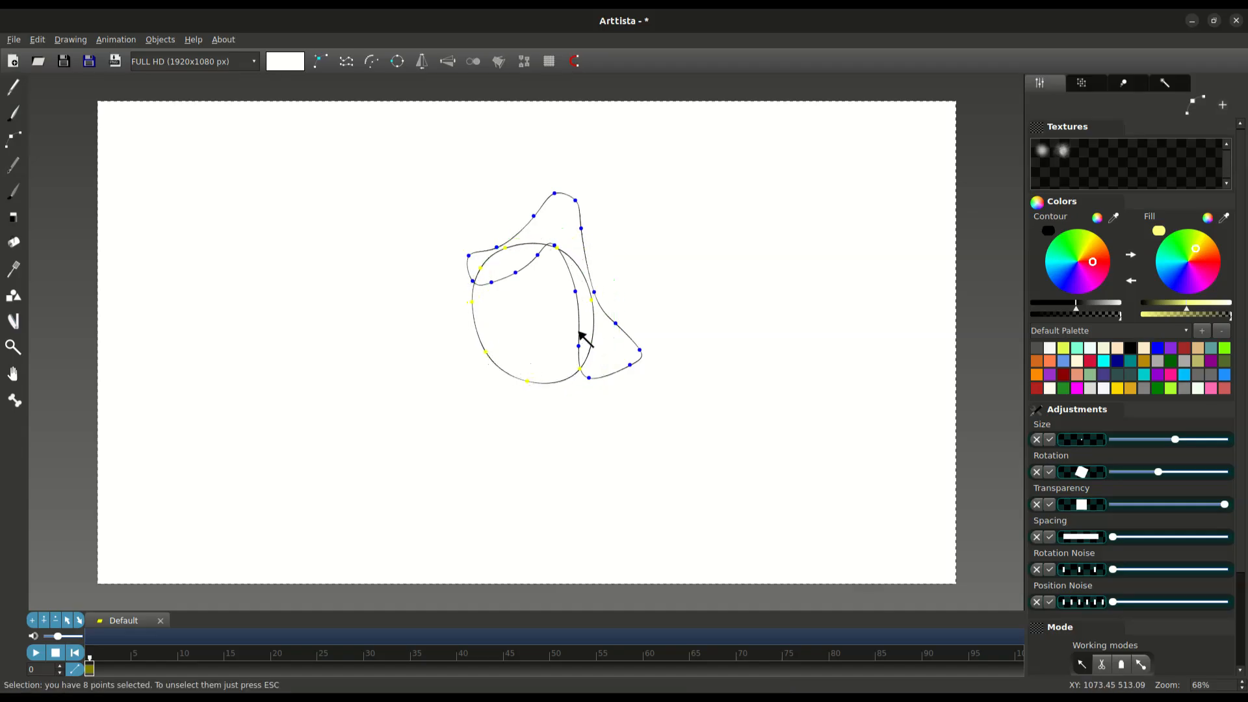
- Fill the brow shape off-white and the eye socket black, fitting the brow's lower end around the socket
mouse_move(1185, 303)
left_mouse_down()
mouse_move(1133, 304)
mouse_move(1229, 303)
left_mouse_up()
double_click(580, 230)
left_click_drag(579, 346, 583, 357)
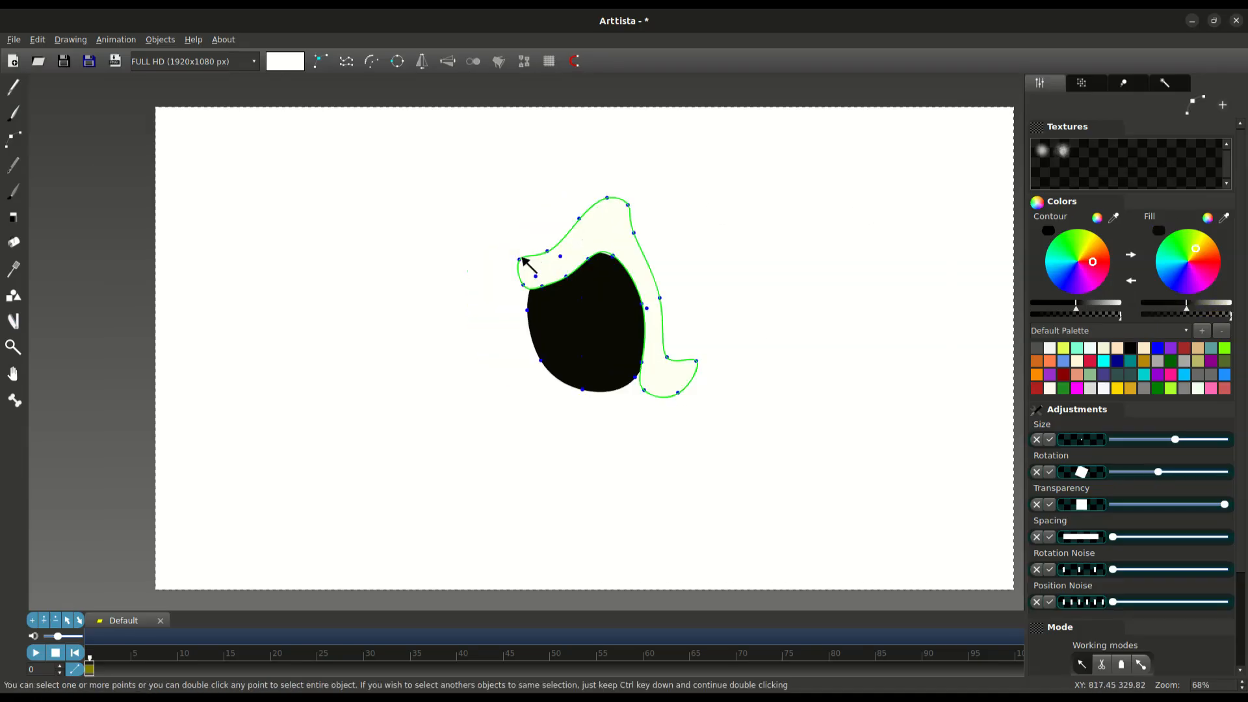
- Reduce the contour size at the brow's inner tip point to -11.70 px so its outline fades out
left_click(521, 260)
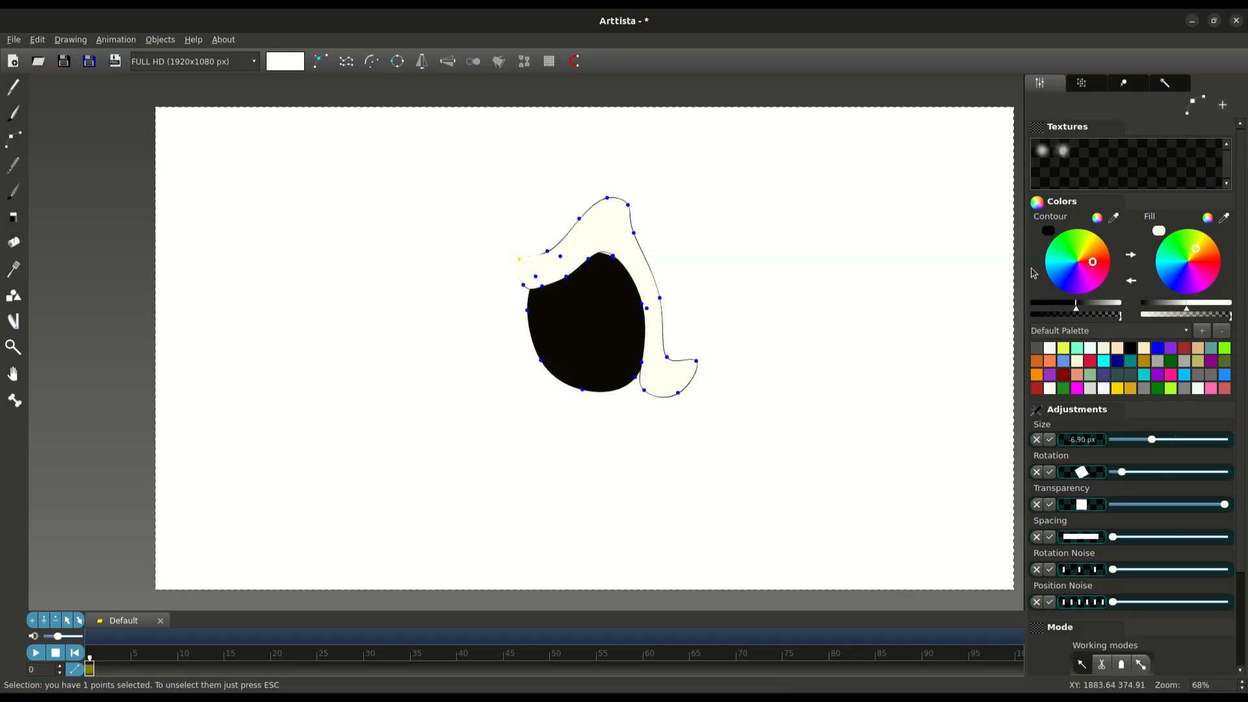
key("Tab")
key("Tab")
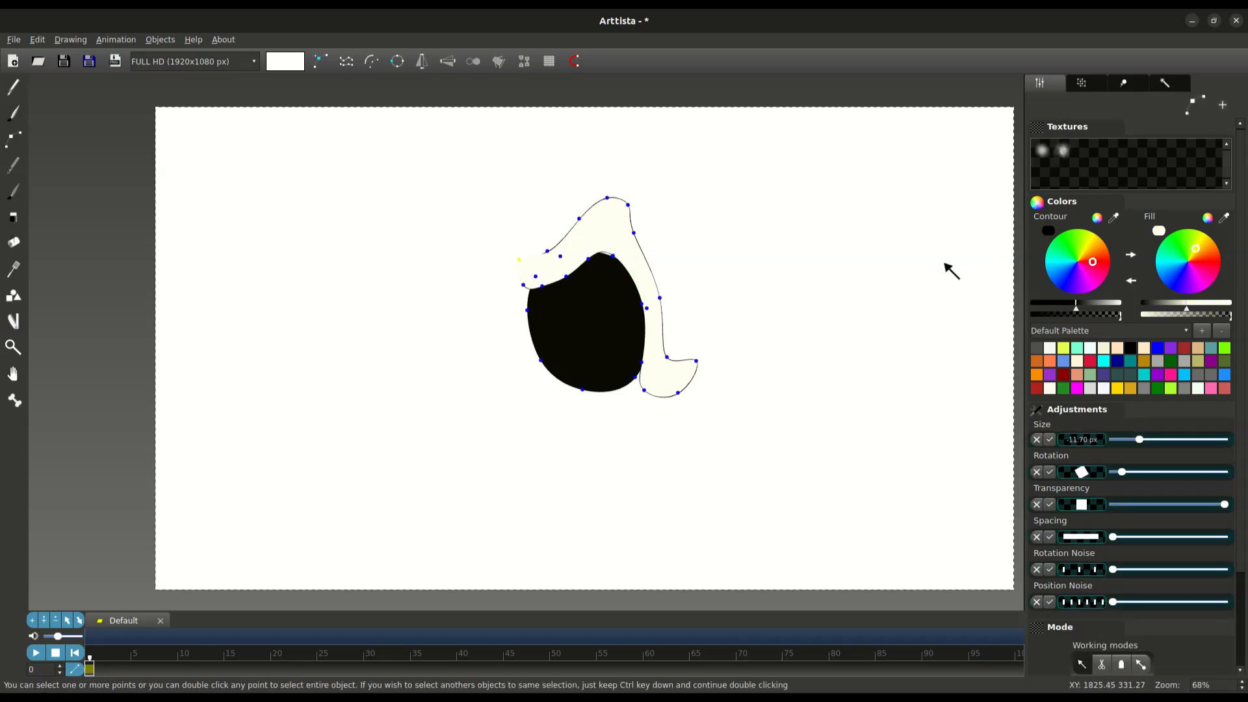
- Duplicate the brow and eye socket together, place the copy to their left and flip it horizontally
left_click(639, 238)
left_click(626, 320)
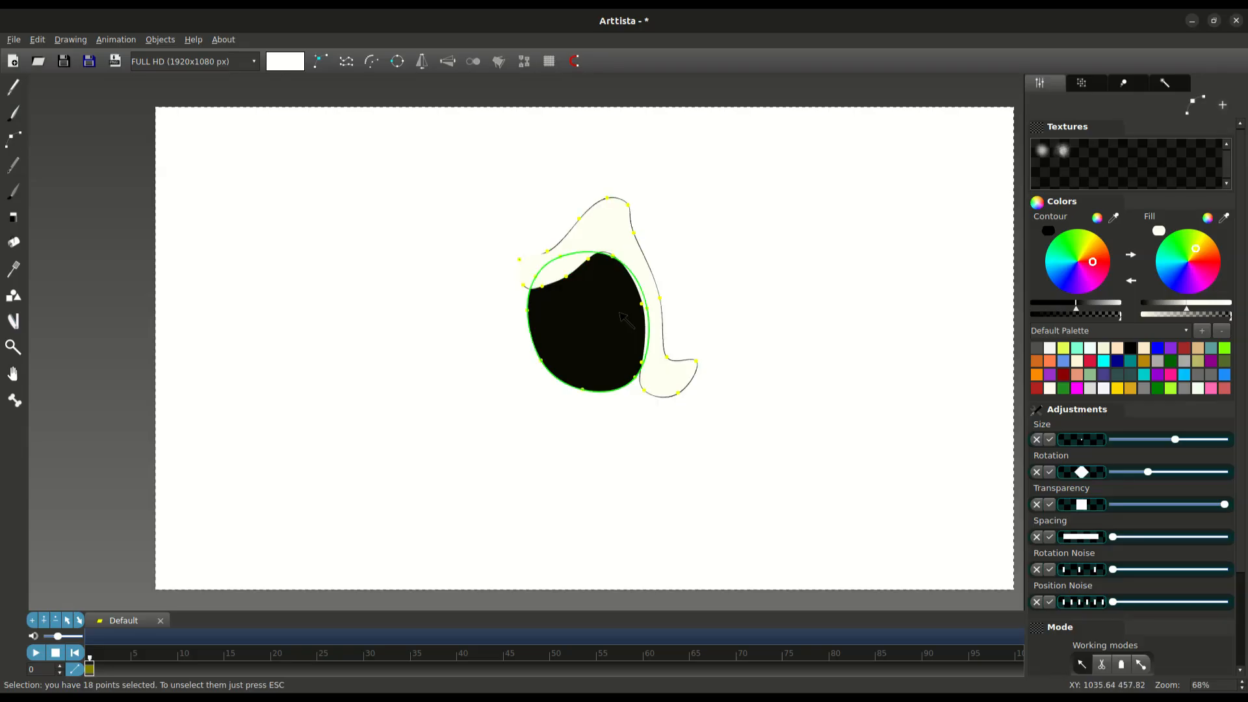
key("ctrl+v")
left_click_drag(619, 313, 450, 322)
key("h")
key("Tab")
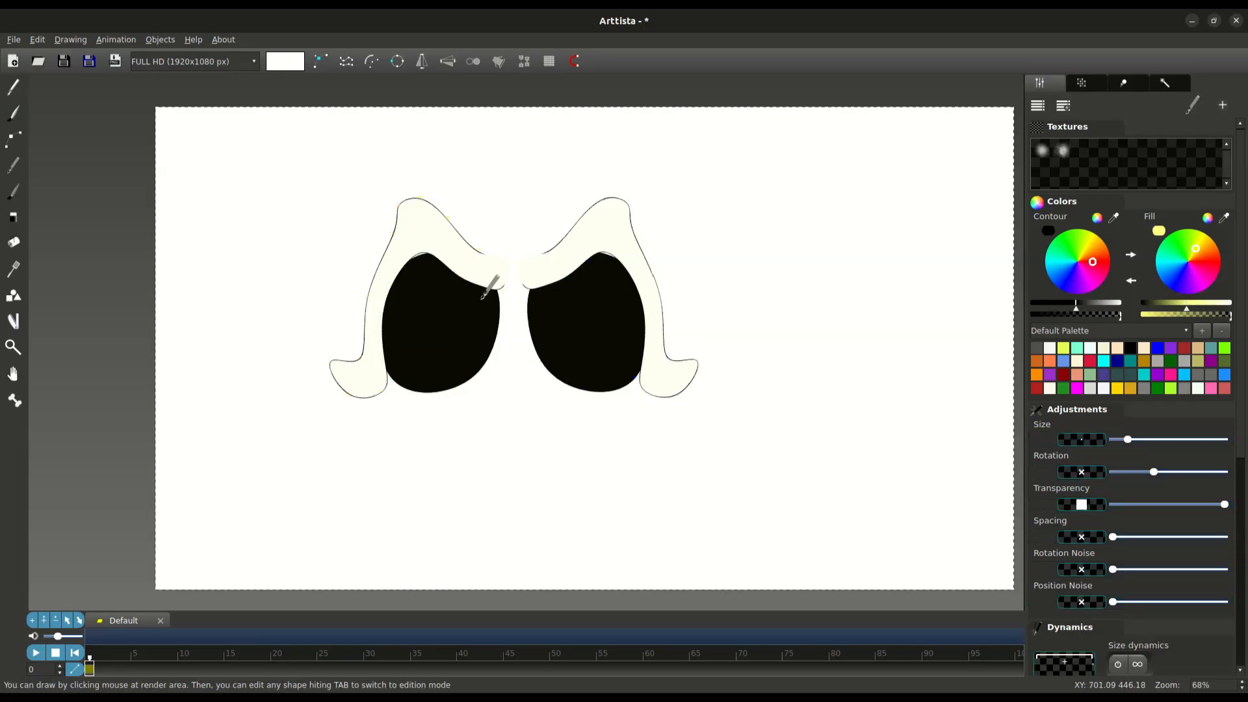
- Draw a closed skull outline with cranium and upper jaw around both eye sockets and lower its crown points
scroll(527, 282, "down", 1)
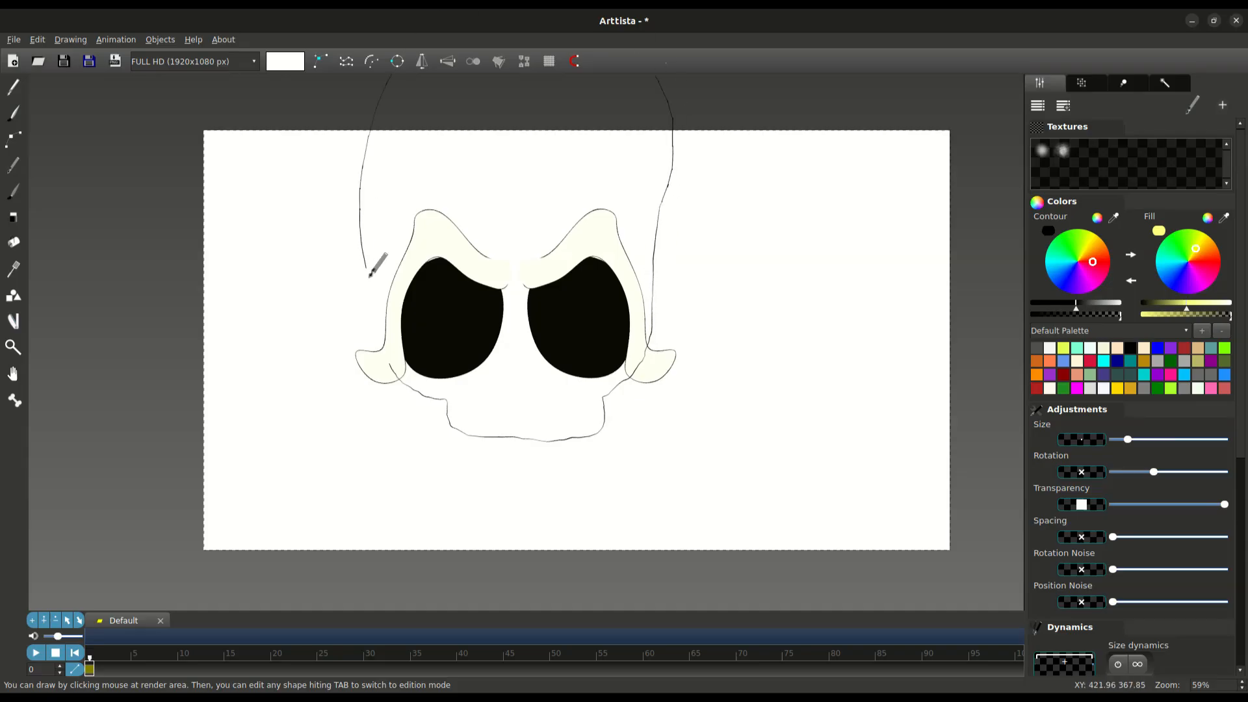
left_click_drag(371, 277, 391, 365)
key("Tab")
left_click_drag(390, 195, 416, 304)
left_click_drag(404, 104, 759, 307)
left_click_drag(739, 133, 739, 182)
left_click(1121, 664)
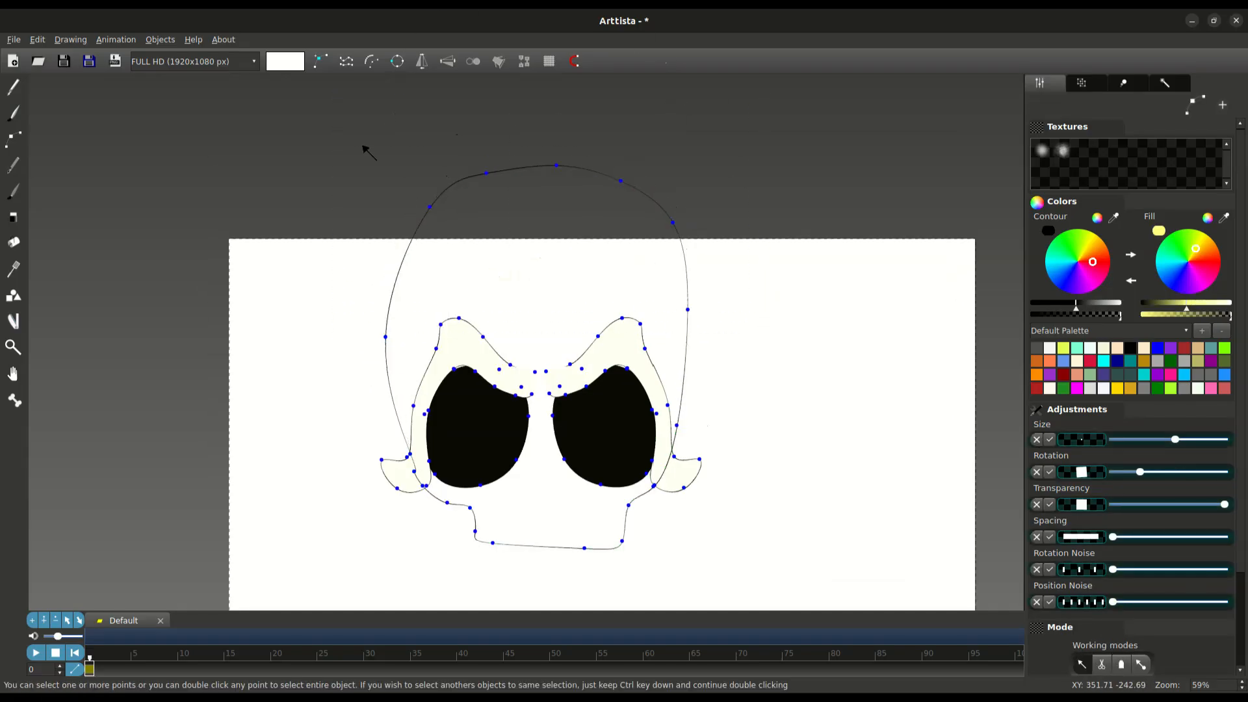
- Flatten the cranium further by lowering its upper points, and adjust the skull outline's left side and right jaw corner
left_click_drag(362, 146, 727, 279)
left_click_drag(727, 279, 720, 312)
left_click_drag(386, 337, 393, 336)
left_click_drag(410, 453, 391, 449)
left_click_drag(607, 556, 643, 498)
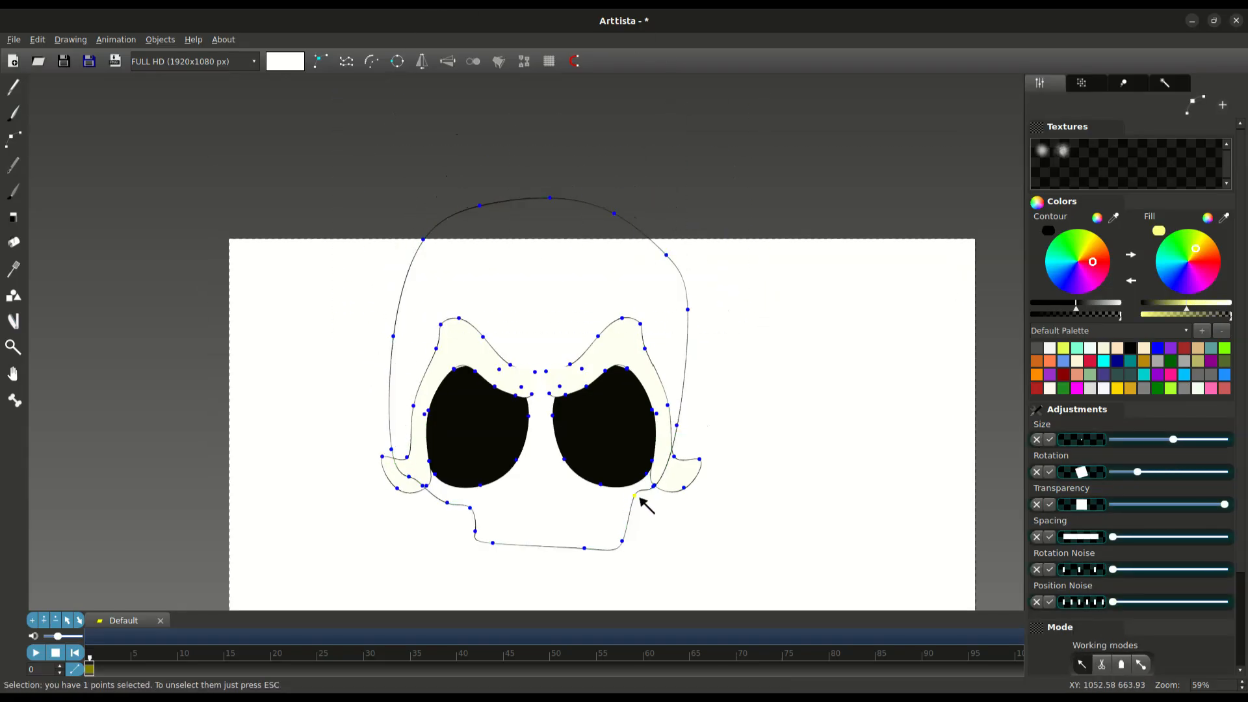
- Reshape the skull's upper jaw by repositioning its left corner, right corner and bottom edge points
left_click_drag(447, 502, 431, 487)
left_click_drag(455, 496, 504, 552)
left_click_drag(475, 531, 466, 525)
left_click_drag(654, 485, 652, 490)
left_click_drag(585, 548, 584, 538)
- Even out the skull outline's left side and both upper corners so the cranium looks symmetrical
left_click_drag(393, 336, 390, 344)
left_click_drag(392, 449, 398, 454)
left_click_drag(423, 240, 410, 251)
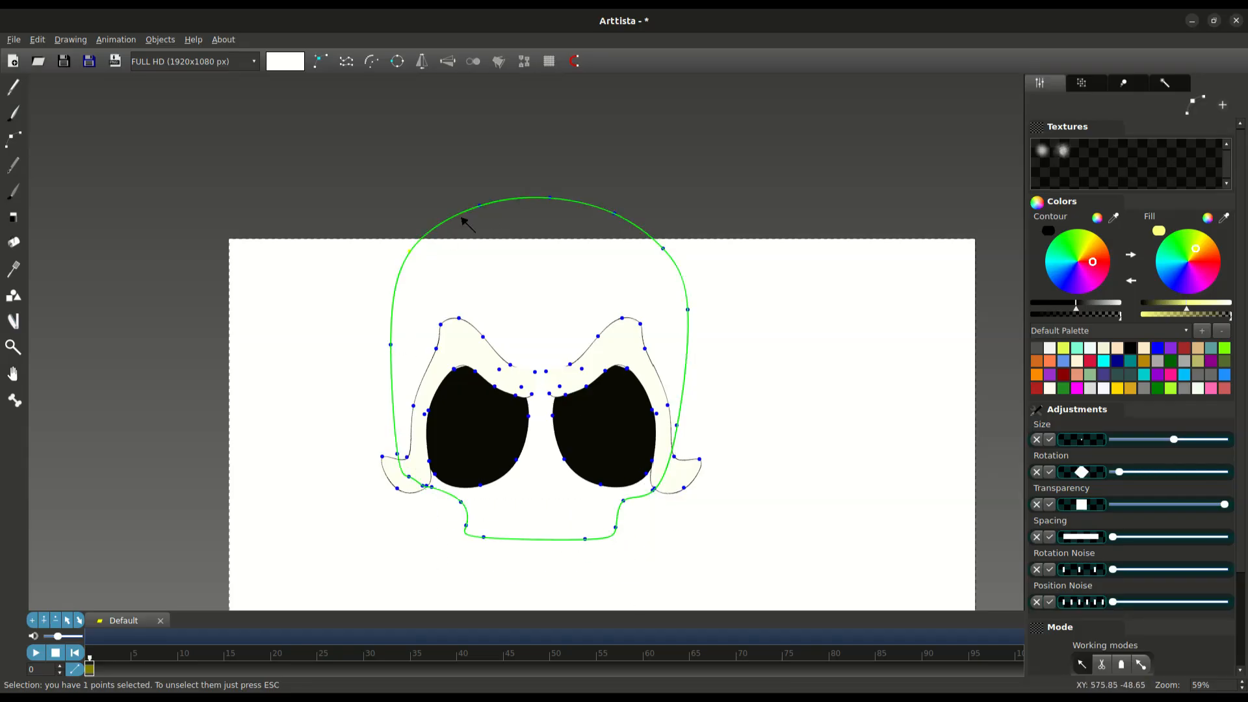
left_click_drag(666, 255, 663, 248)
- Fill the skull outline with the off-white sampled from the brow and place it behind the brows and eye sockets
double_click(663, 249)
key("Tab")
left_click(1224, 218)
left_click(632, 341)
key("Tab")
key("Tab")
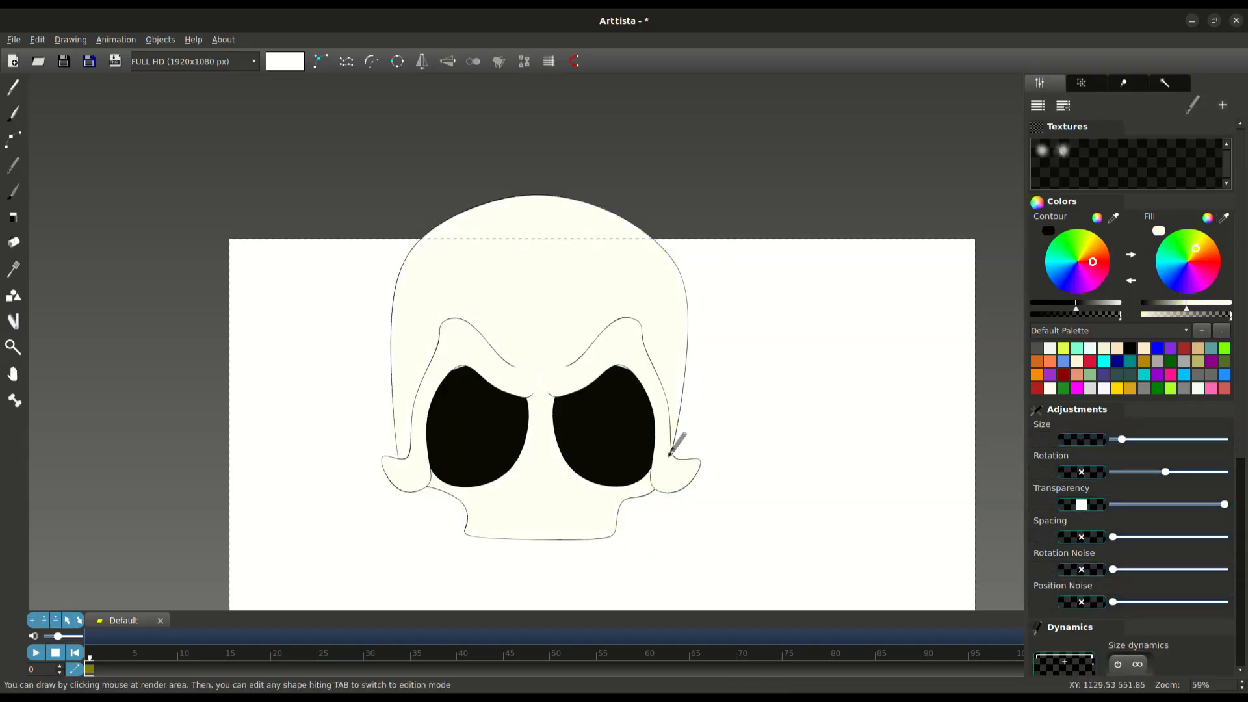
- Shorten the upper jaw by raising its bottom edge points and adjust its left corner point
key("Tab")
left_click_drag(444, 512, 674, 568)
left_click_drag(585, 539, 588, 528)
left_click_drag(460, 501, 454, 493)
key("Tab")
key("Tab")
key("Tab")
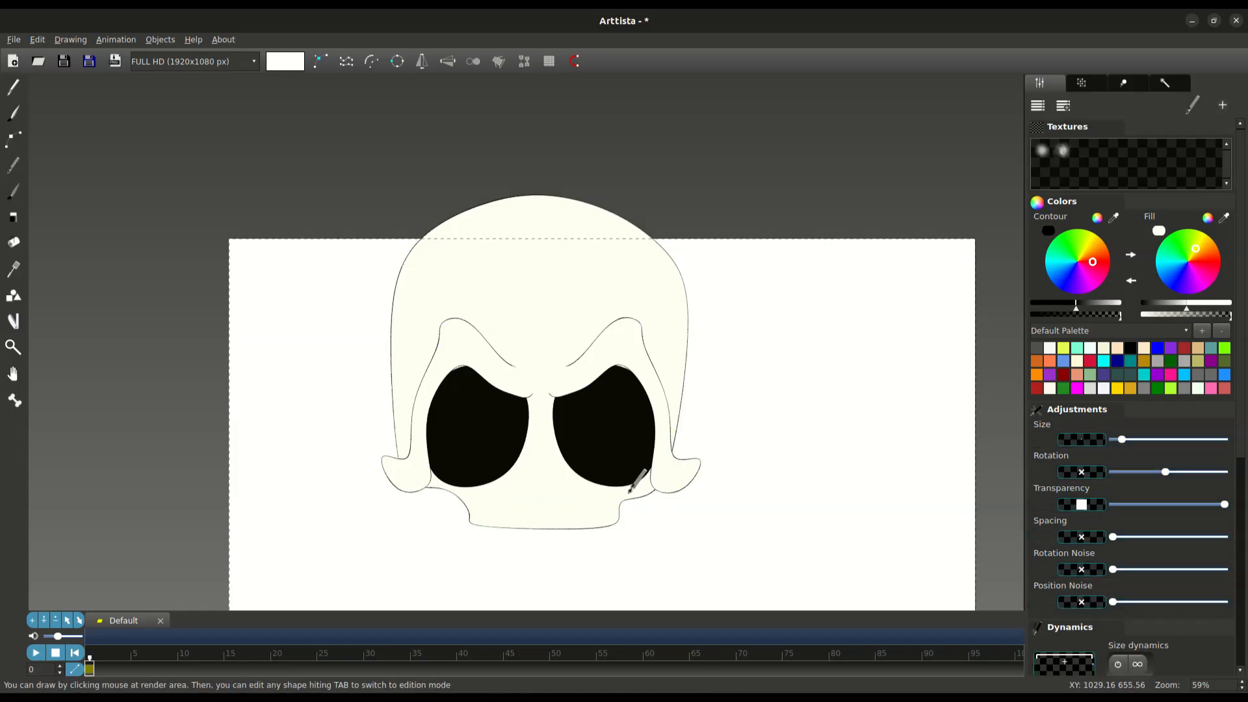
- Reduce the contour size at the two brow points beside the lower outer edges of the eye sockets
key("Tab")
left_click(429, 461)
left_click(652, 461, "ctrl")
key("Tab")
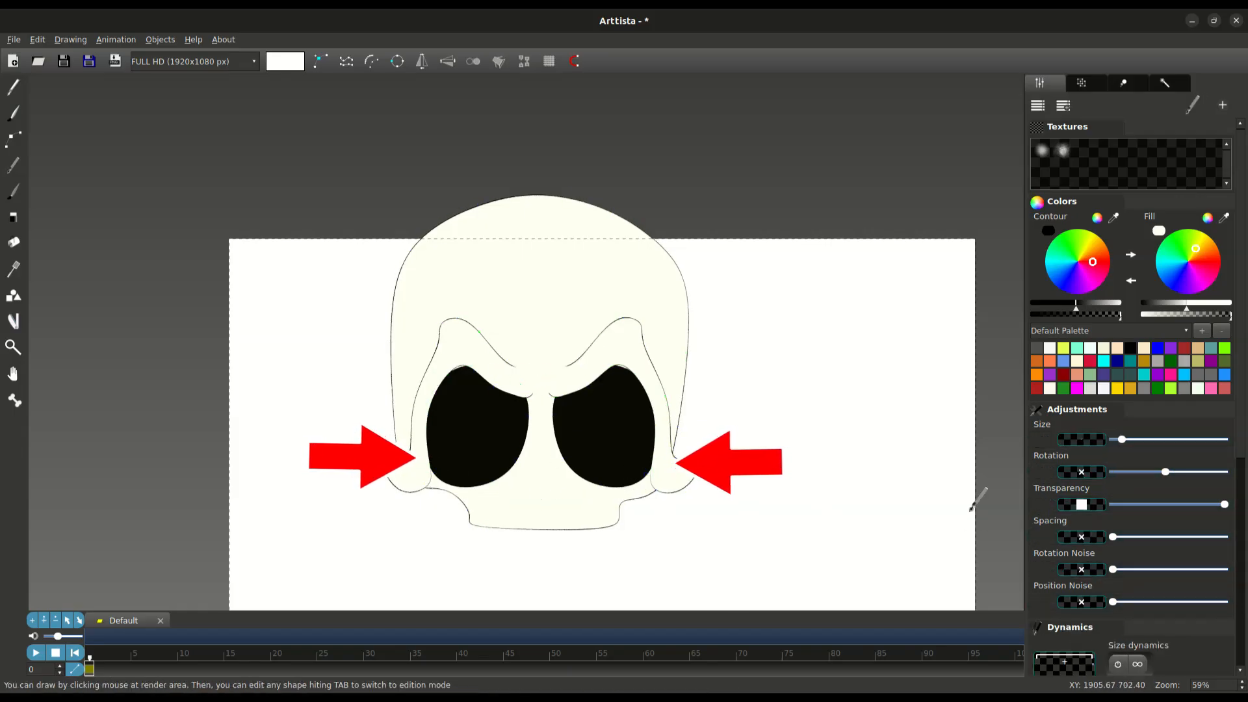
key("Tab")
key("Tab")
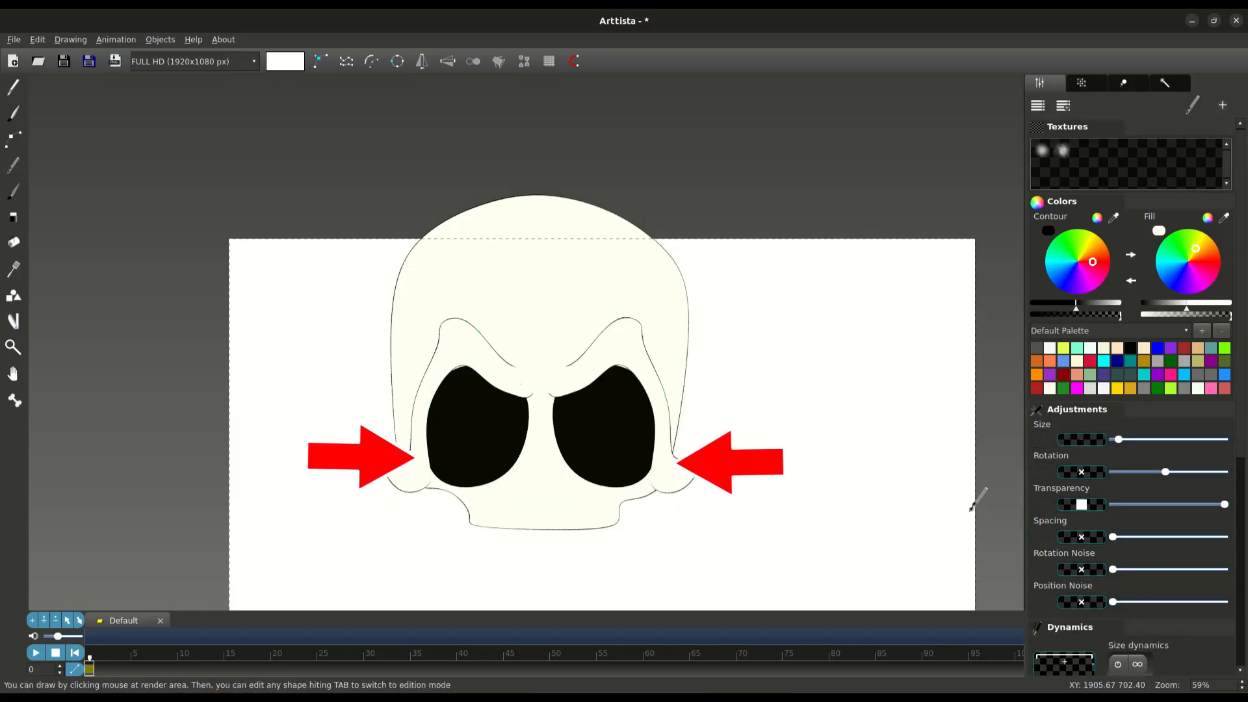
- Fade the contour at the points where both cheekbone tips join the upper jaw
key("Tab")
double_click(655, 488)
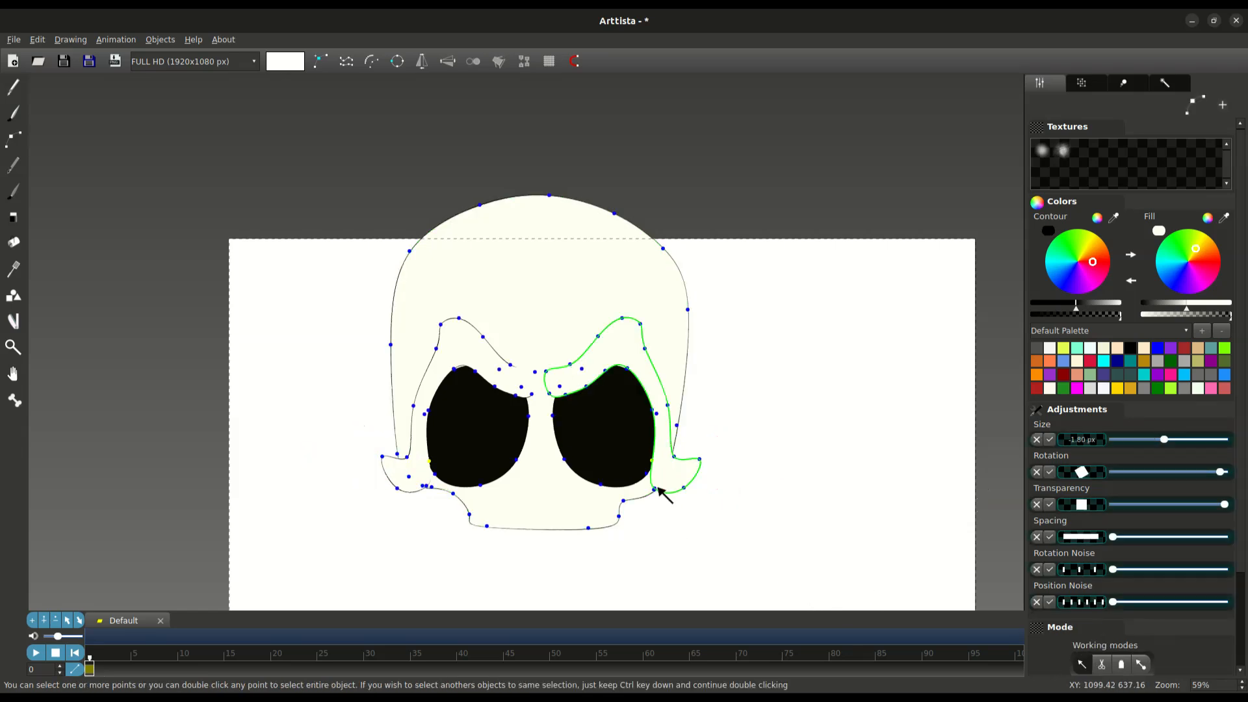
double_click(432, 489)
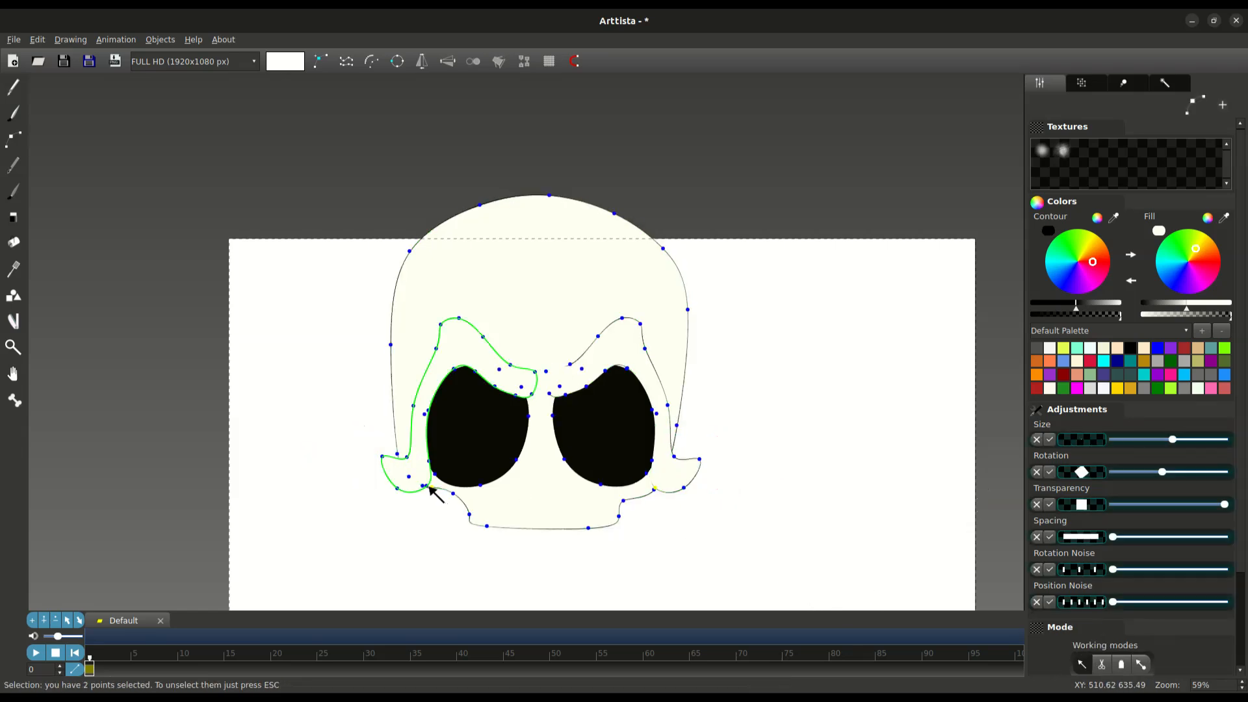
left_click(427, 485)
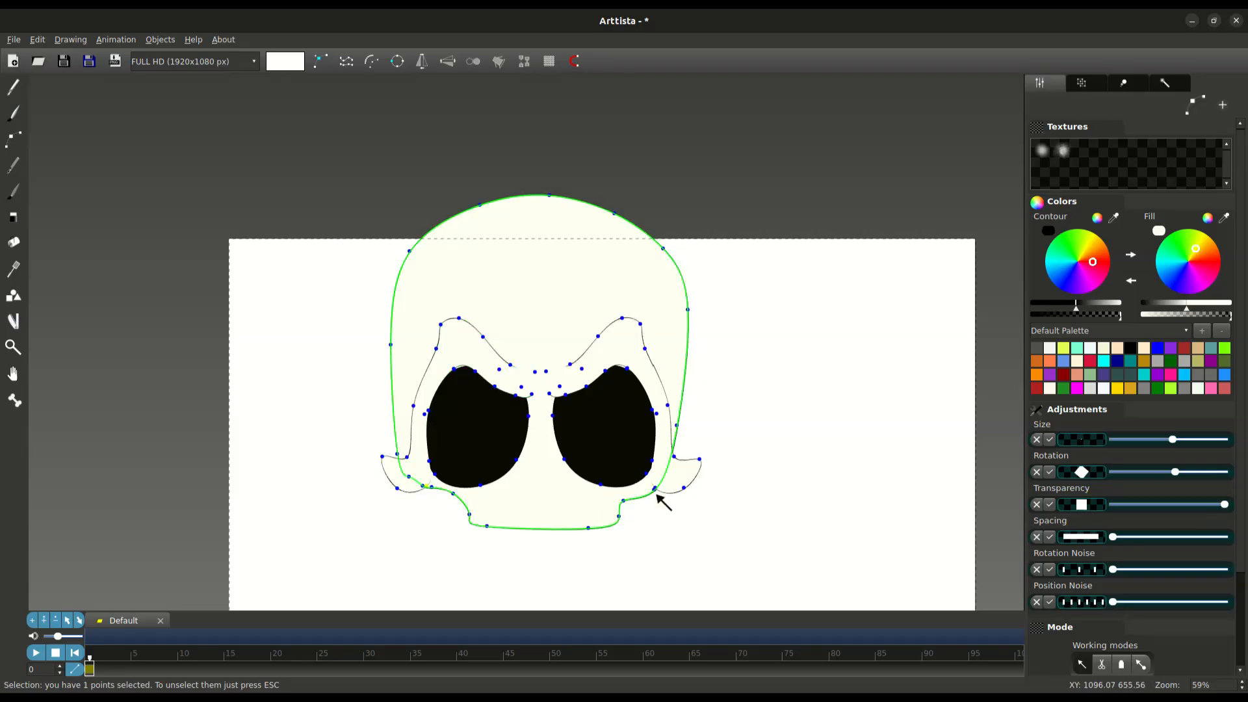
key("Tab")
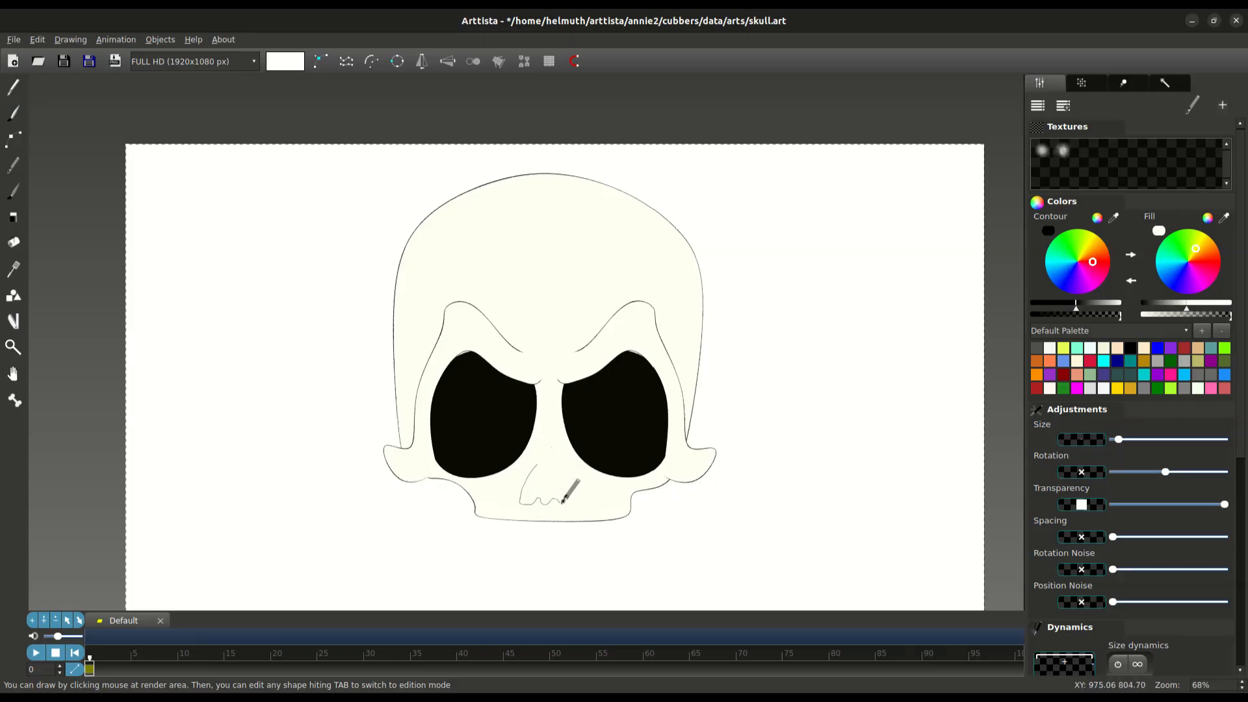
- Simplify the freehand nose outline repeatedly until it is a smooth shape with few points
key("Tab")
scroll(579, 524, "up", 5)
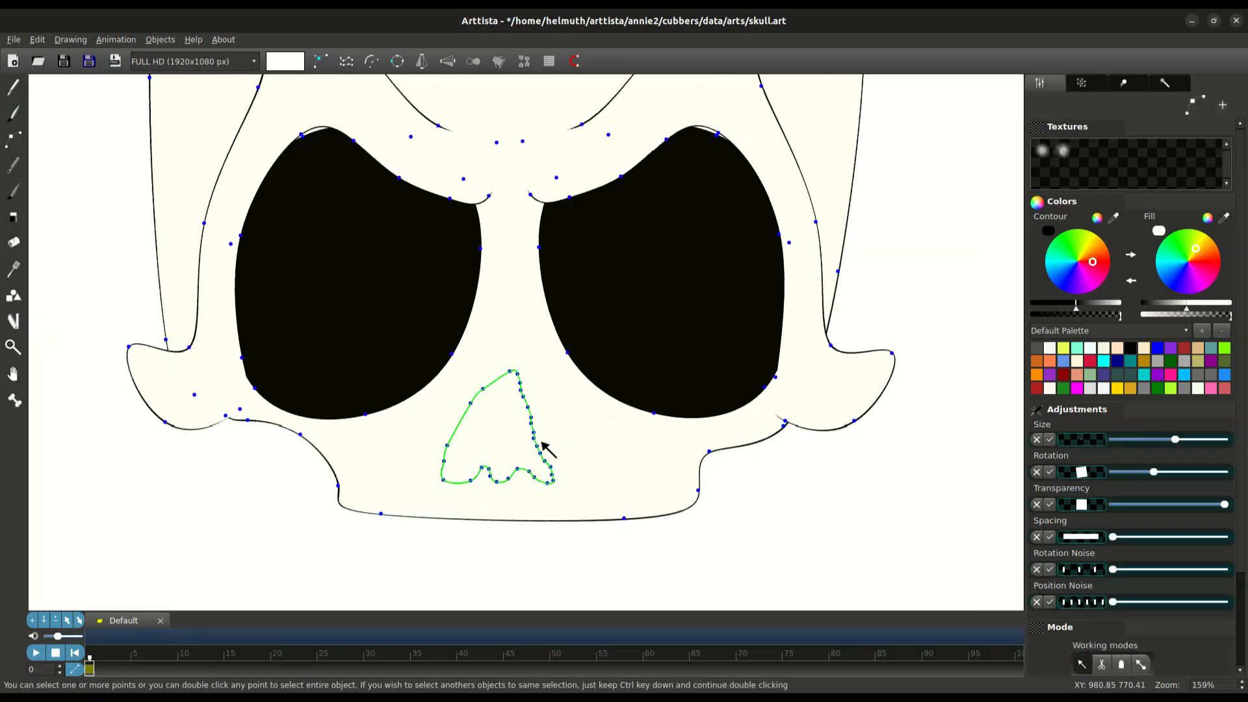
left_click(370, 65)
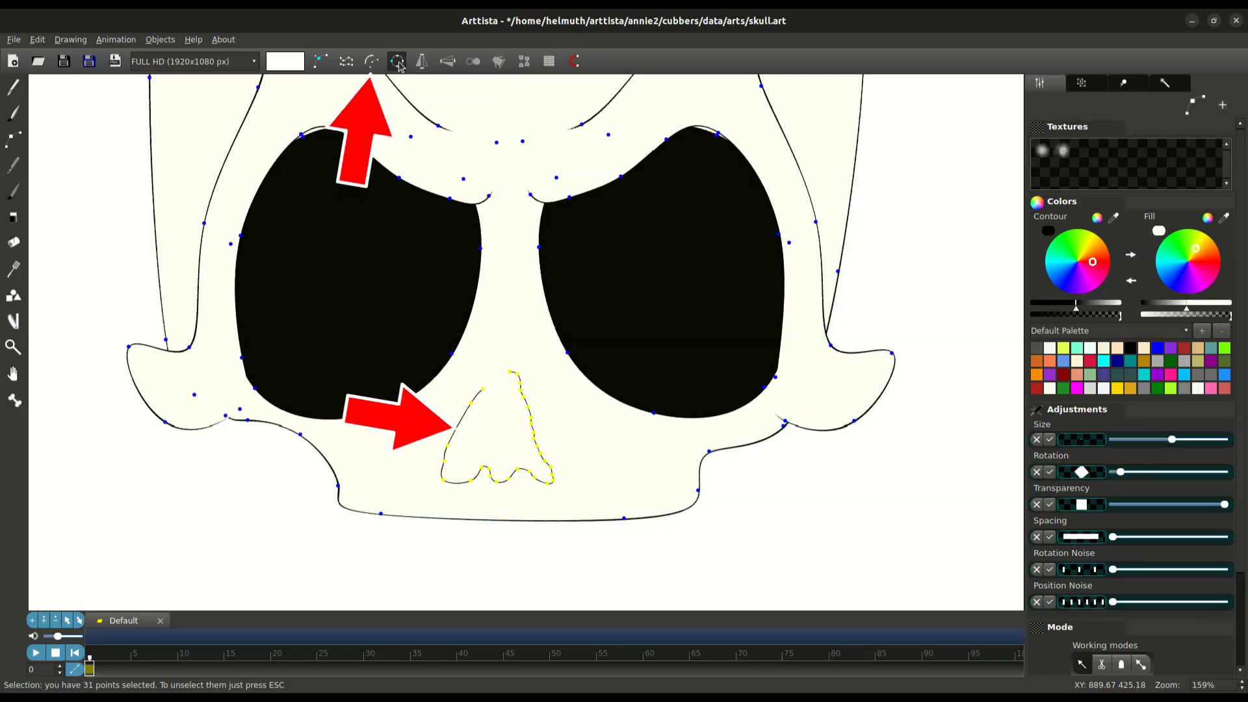
left_click(373, 64)
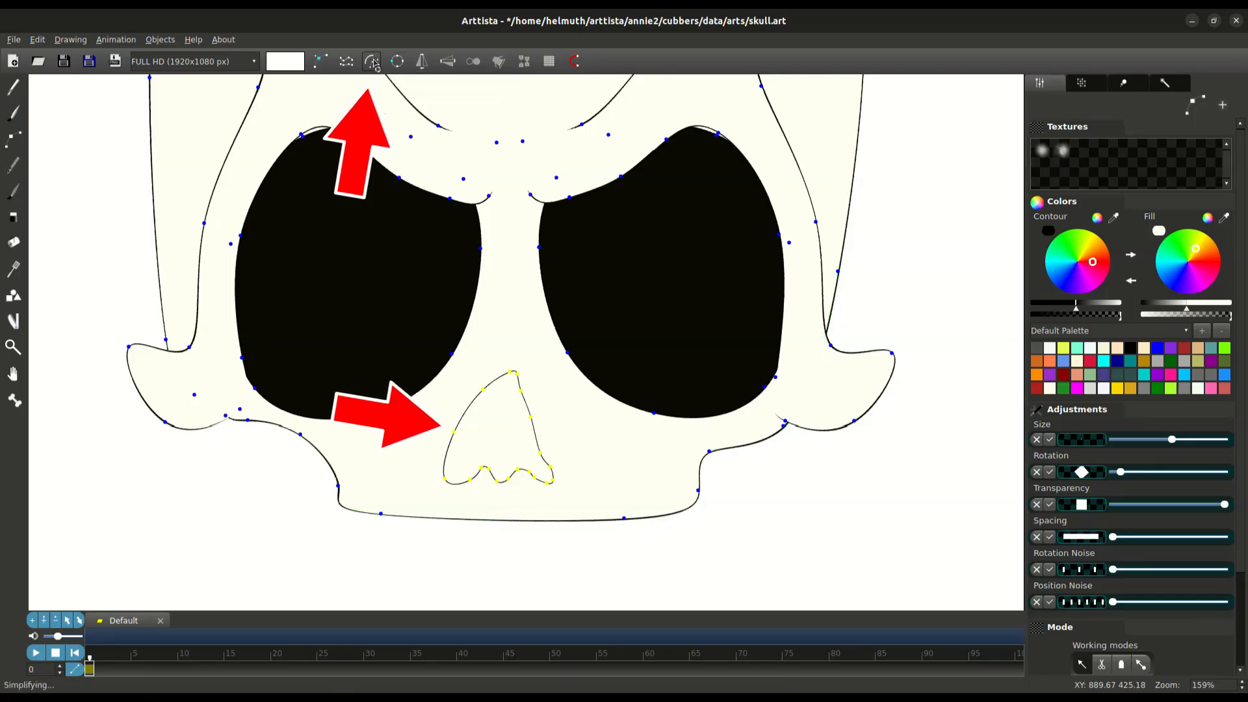
left_click(373, 64)
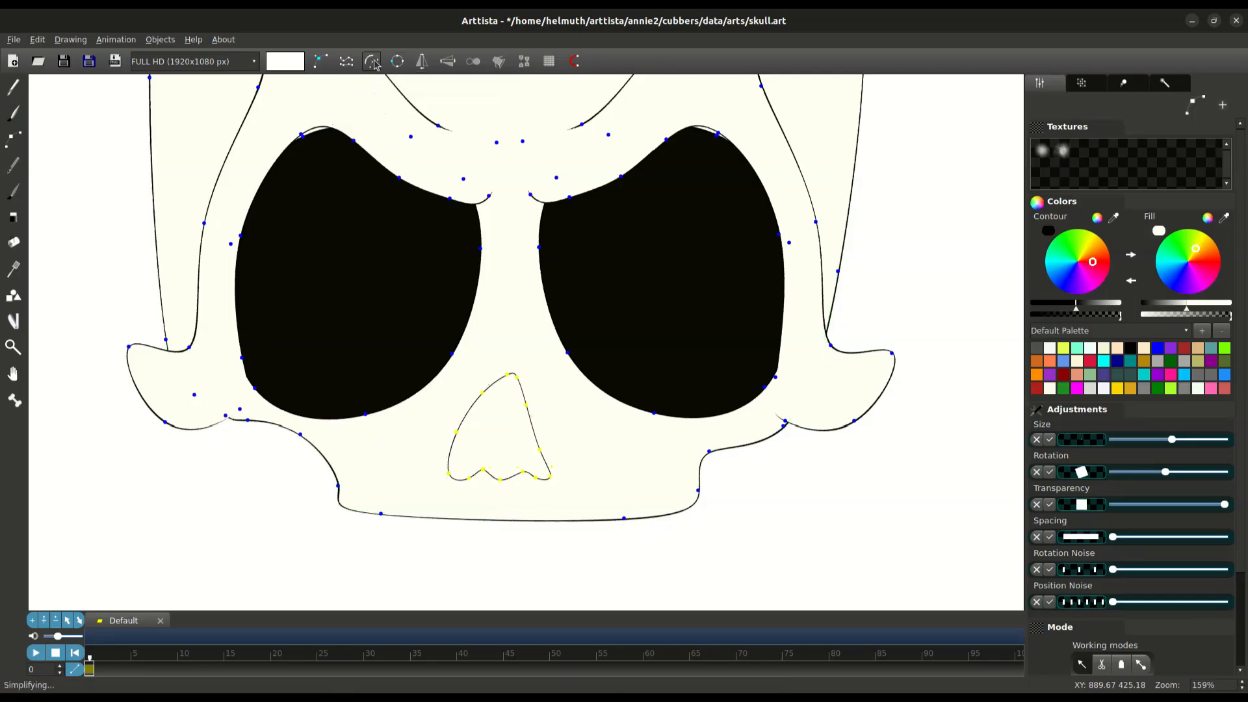
- Refine the nose outline's tip and lower edge points and fill the nose black
double_click(517, 383)
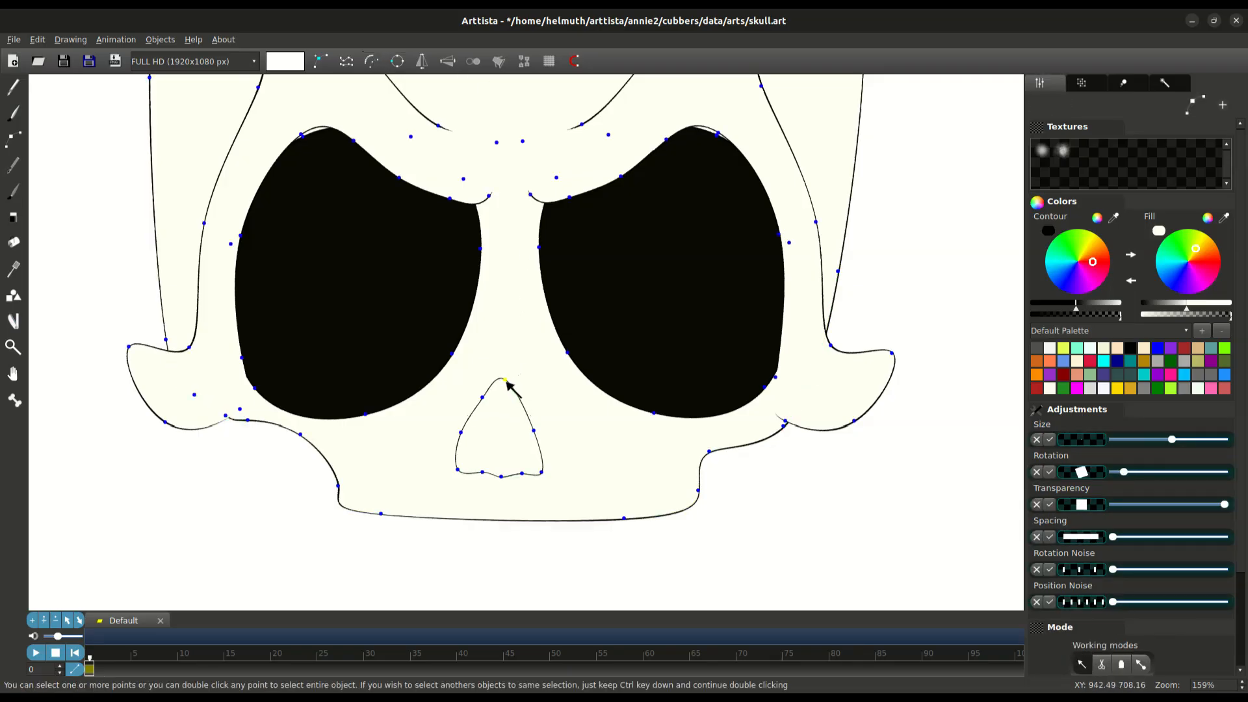
left_click(481, 471)
scroll(520, 477, "down", 5)
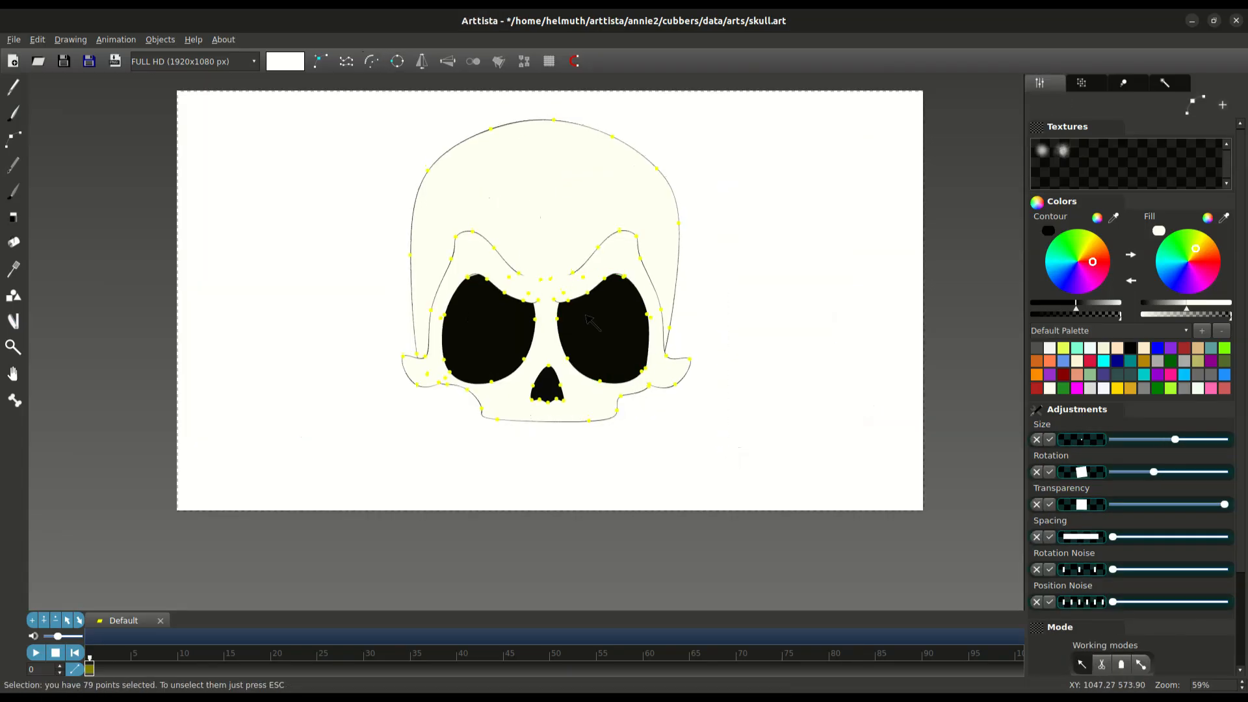
- Create keyframes for the whole skull at about frame 48 and at frame 100
left_click(506, 669)
left_click(1019, 669)
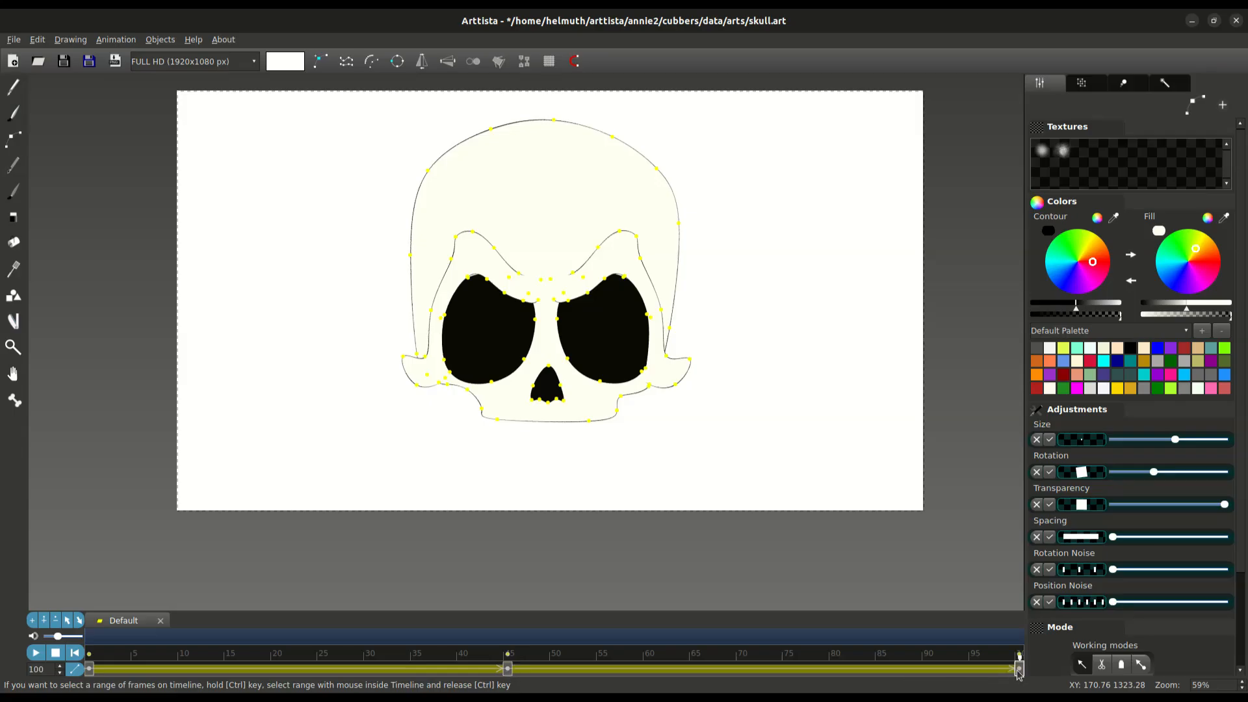
left_click(535, 668)
left_click_drag(535, 657, 451, 658)
- At frame 0, shift the brows, eye sockets and nose together to the right across the skull
left_click(513, 203)
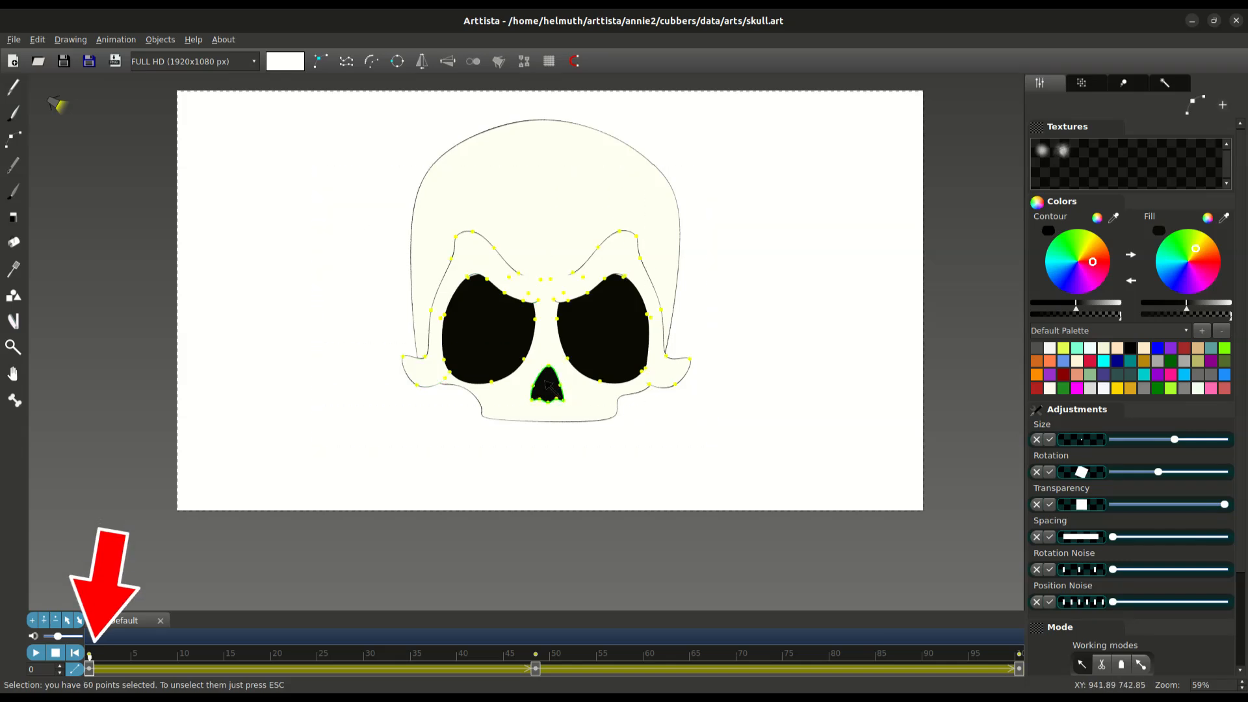
left_click_drag(551, 378, 633, 377)
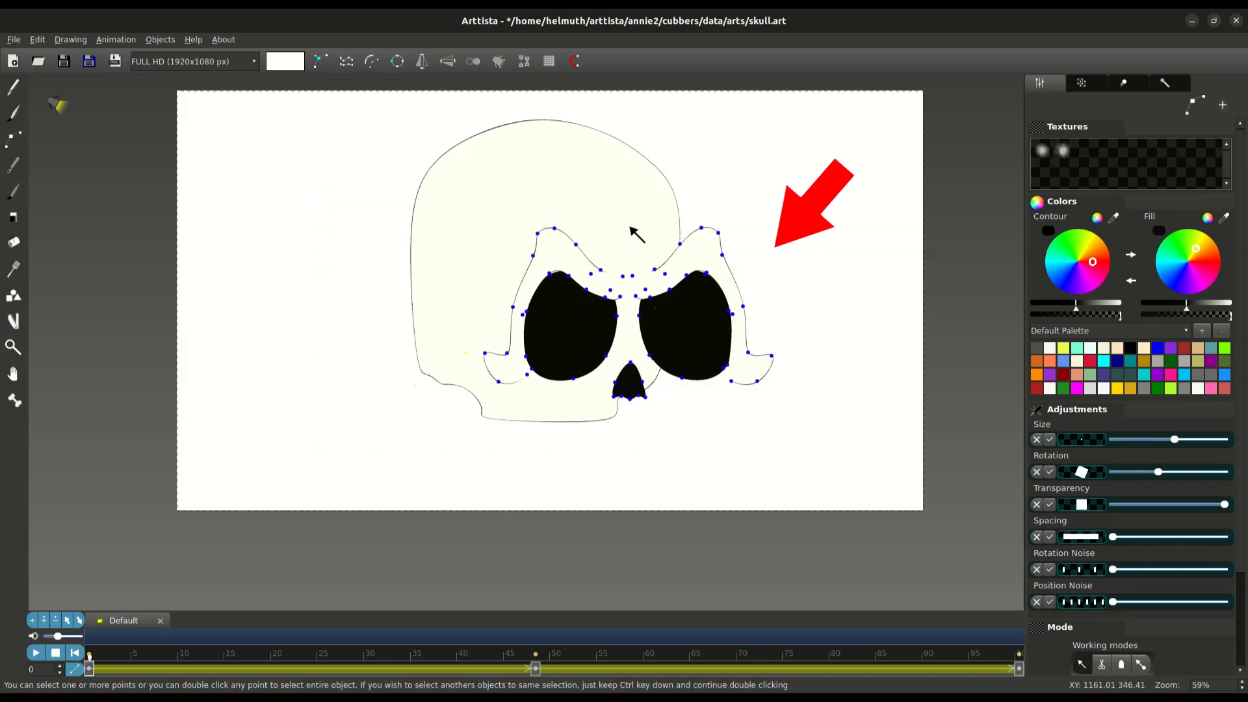
- Select the points of the right brow and right eye socket and scale them down slightly
left_click(646, 267)
scroll(646, 267, "up", 3)
mouse_move(660, 269)
left_mouse_down()
mouse_move(691, 338)
mouse_move(736, 376)
mouse_move(698, 236)
left_mouse_up()
scroll(1133, 557, "down", 3)
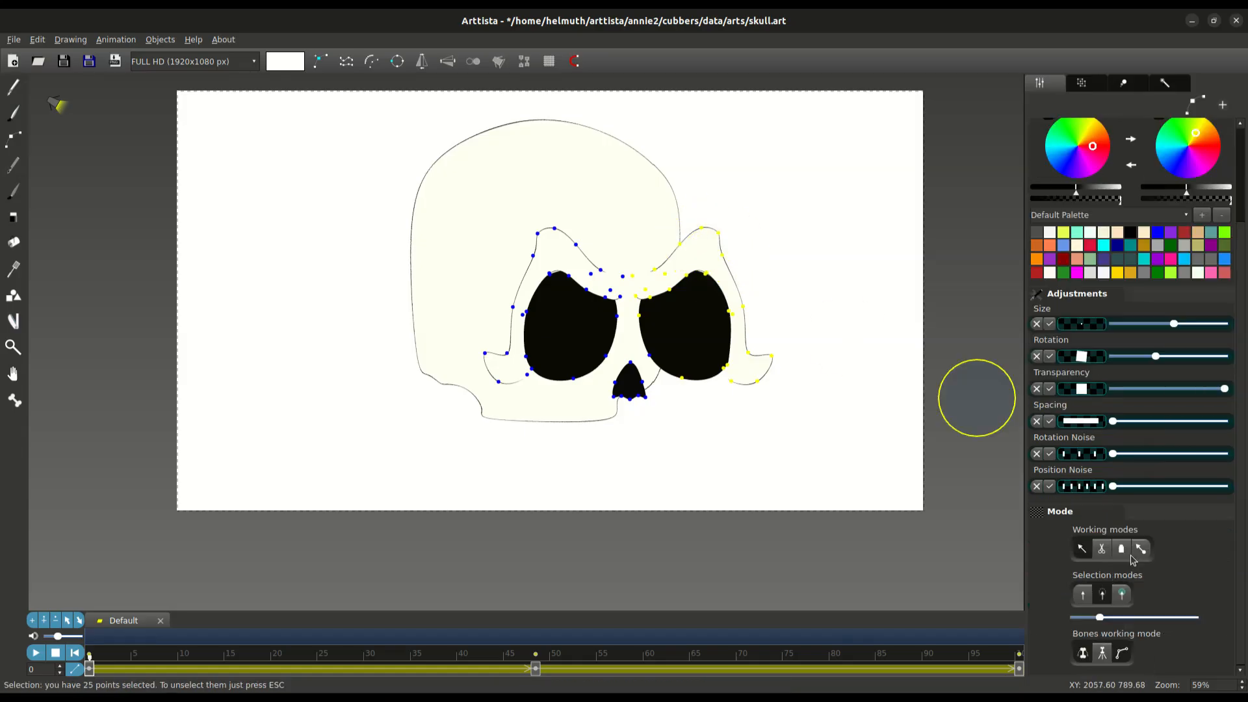
key("s")
left_click(755, 357)
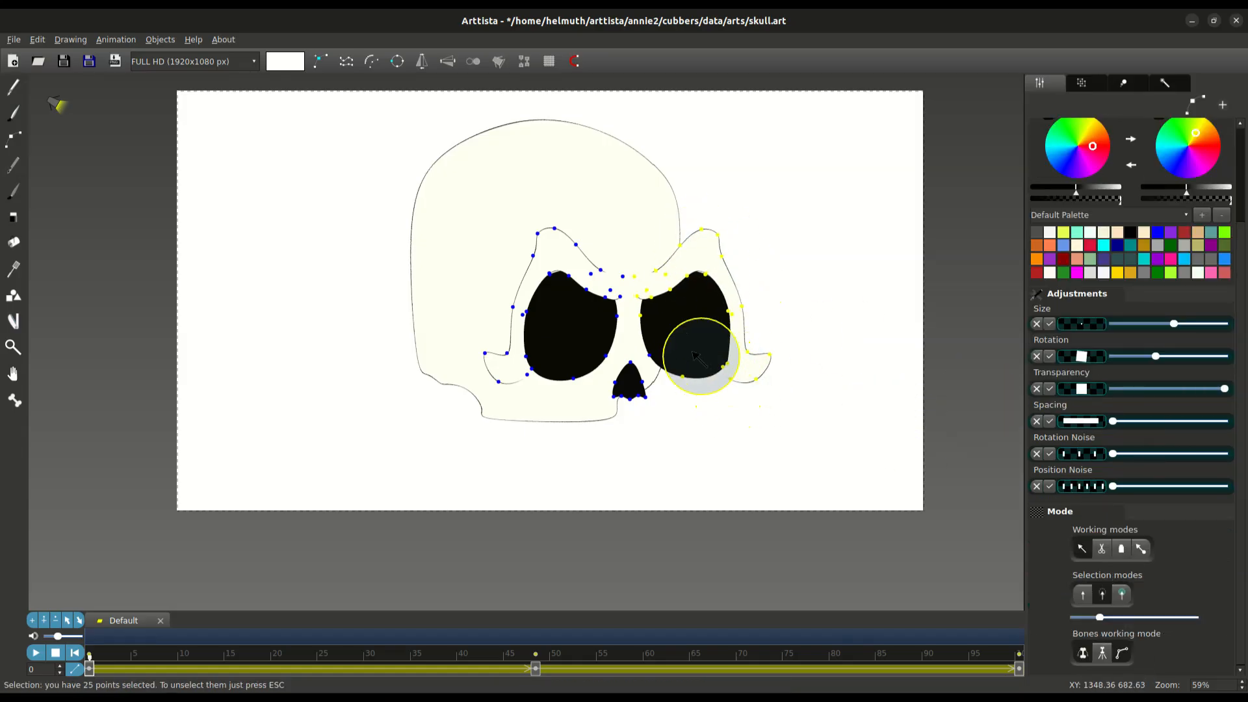
left_click(681, 341)
- Shrink the right brow and eye socket further, narrowing them horizontally to suggest a turned head
key("s")
key("x")
left_click(754, 348)
key("s")
left_click(750, 344)
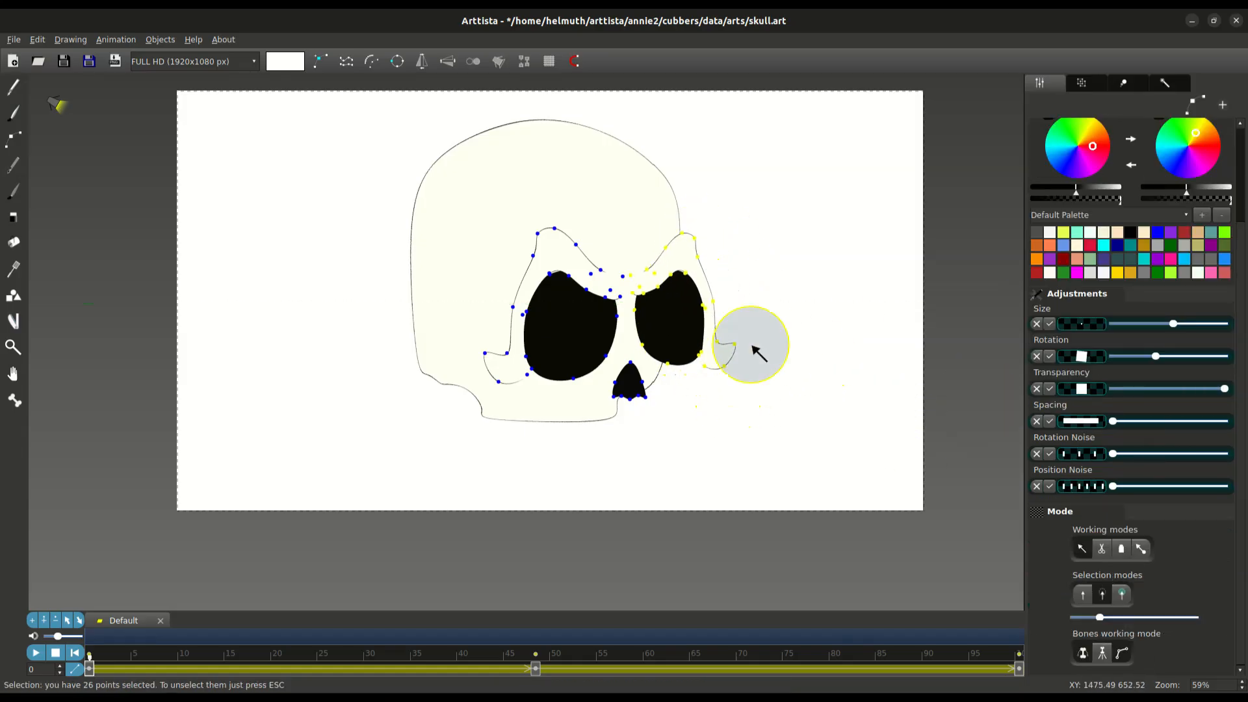
key("s")
key("x")
left_click(736, 345)
key("Escape")
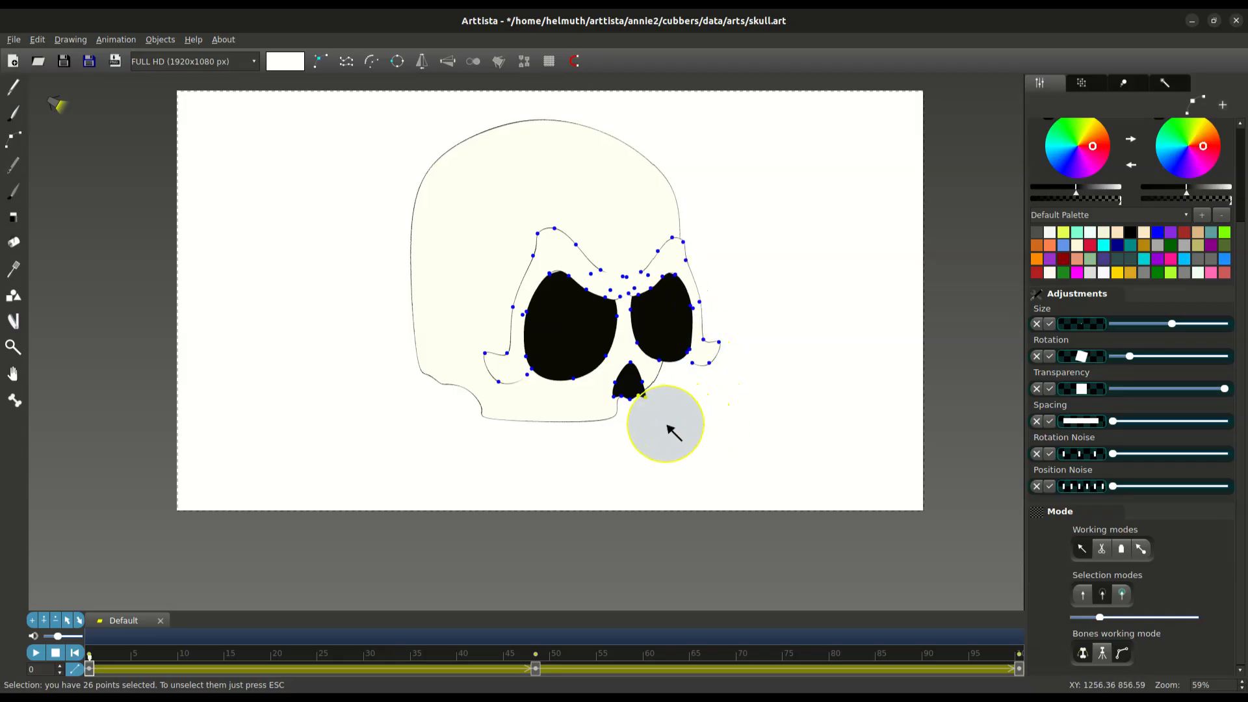
- Narrow the nose horizontally at frame 0 and shift it slightly to the right to follow the turned face
left_click_drag(671, 417, 718, 429)
key("x")
left_click(668, 422)
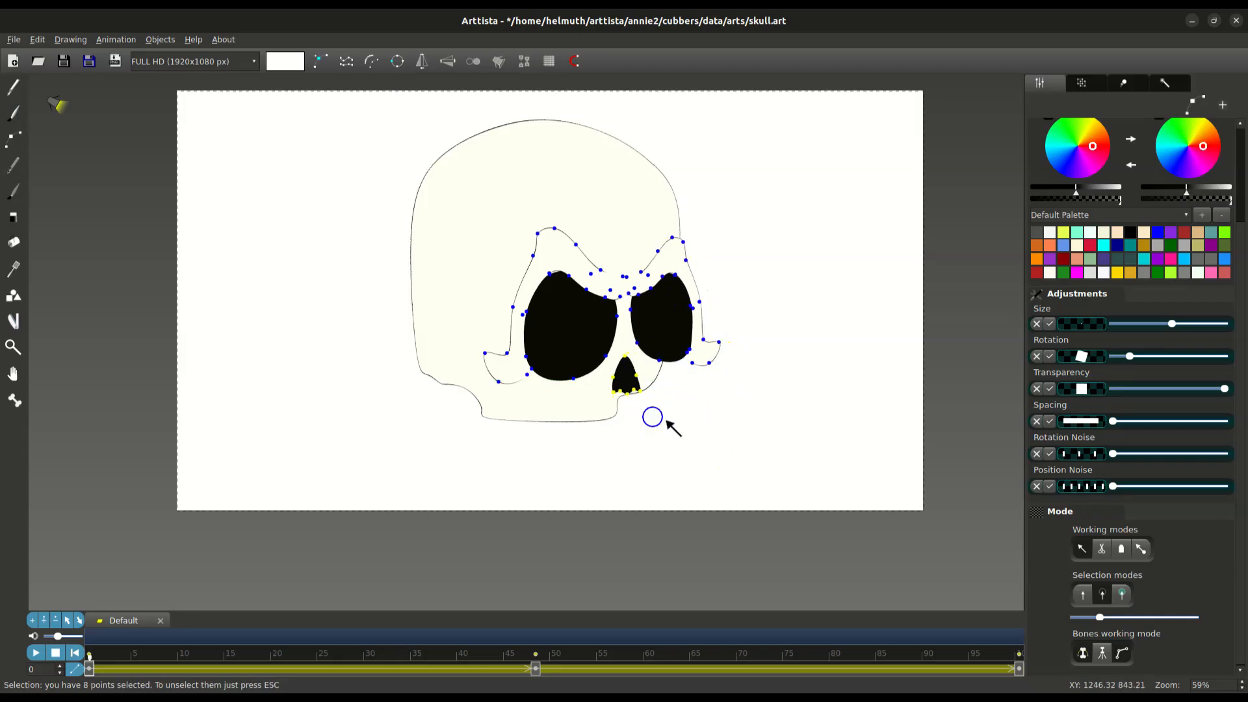
key("Tab")
key("Tab")
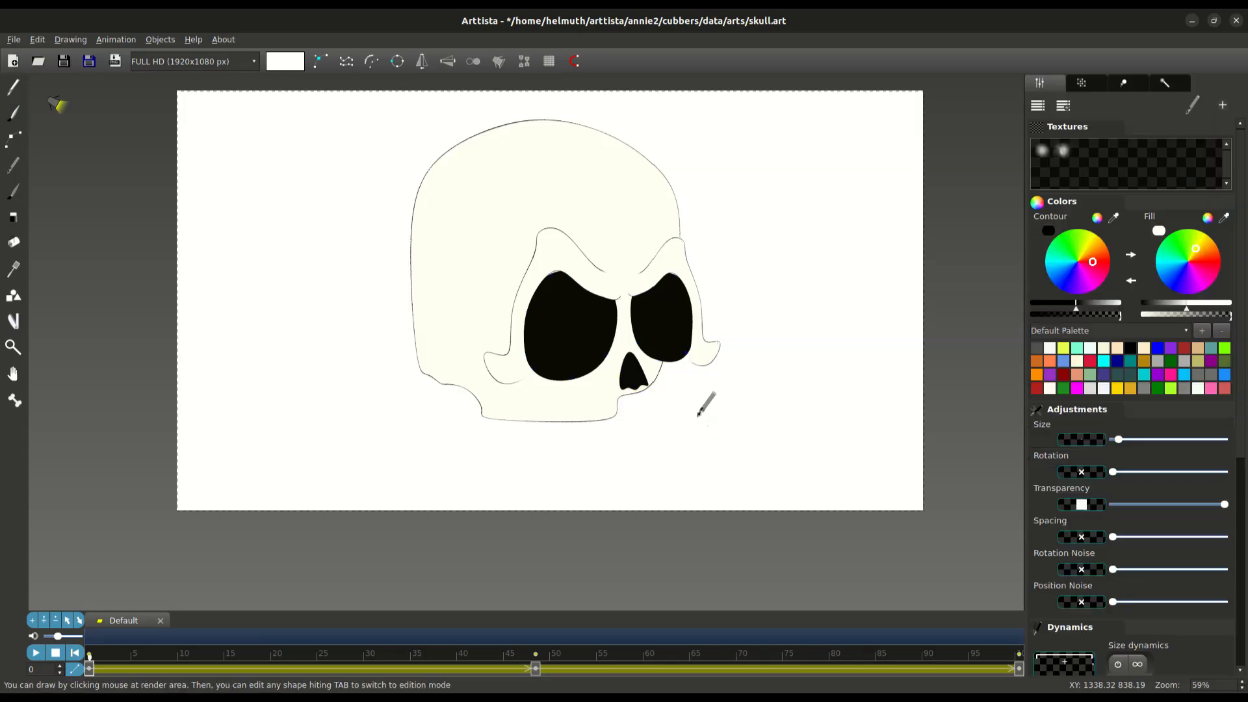
- Shift the right eye socket slightly toward the nose and narrow the left eye socket at frame 0
key("g")
left_click(663, 325)
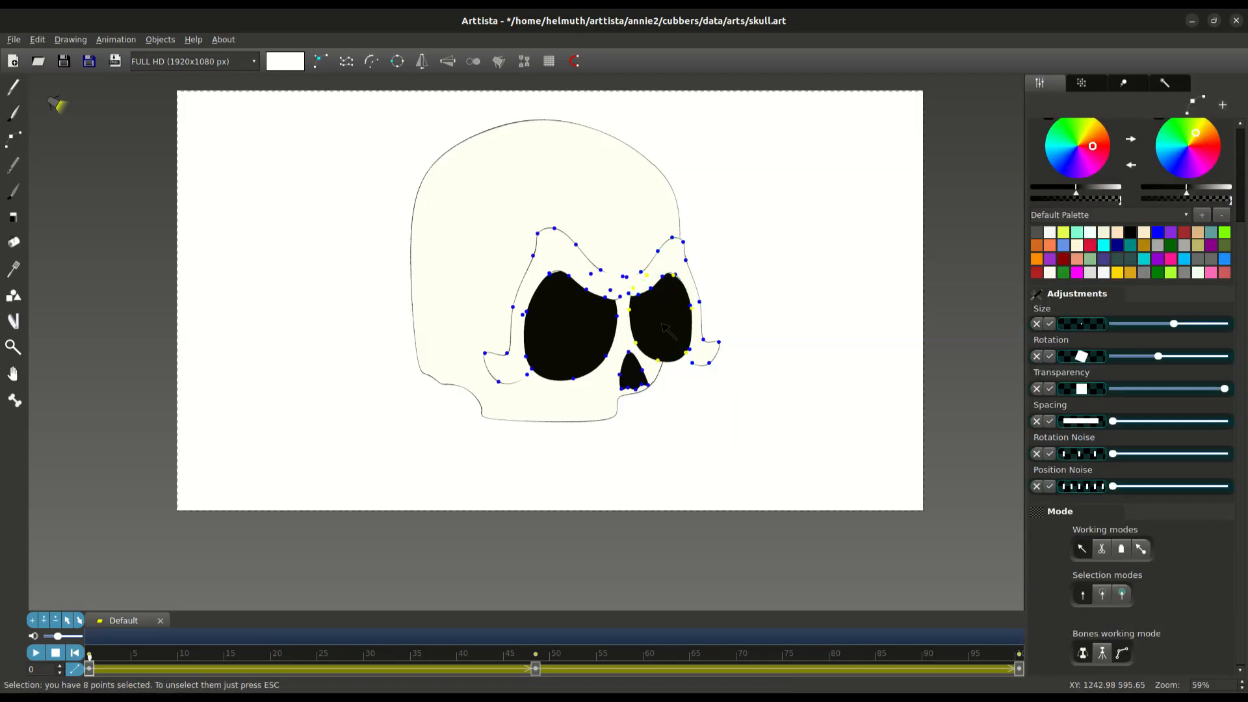
left_click_drag(660, 323, 658, 323)
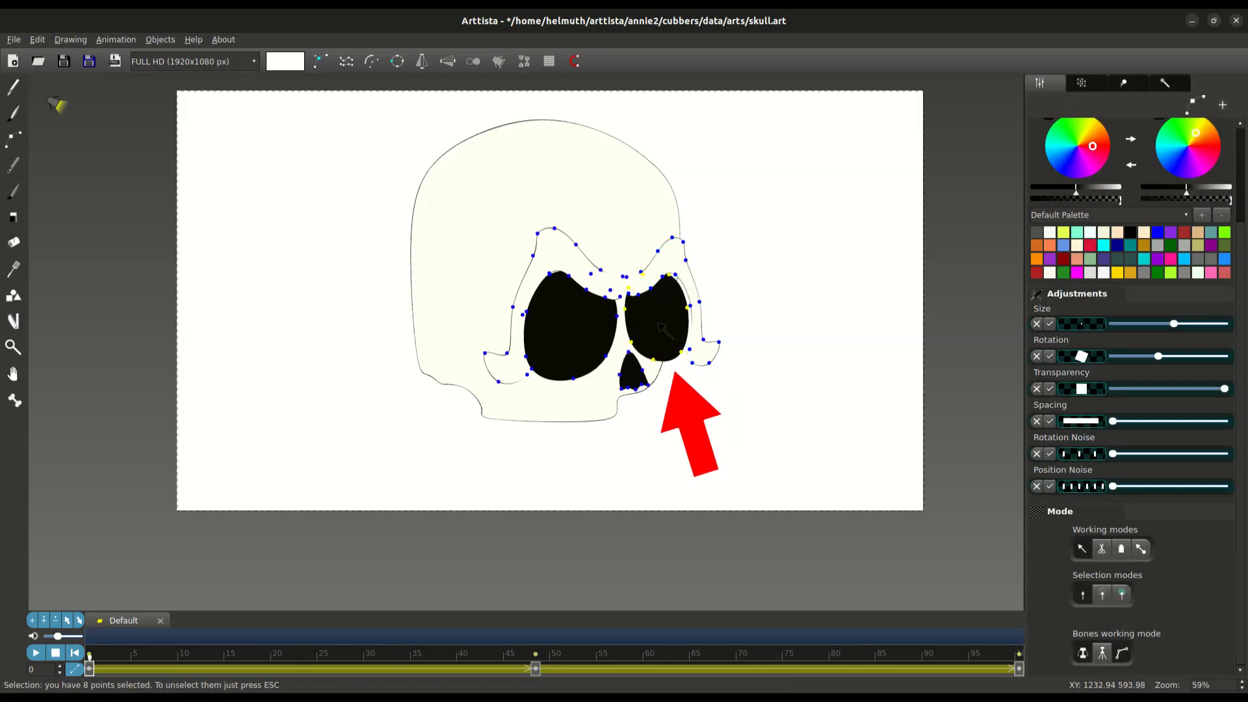
left_click(592, 340)
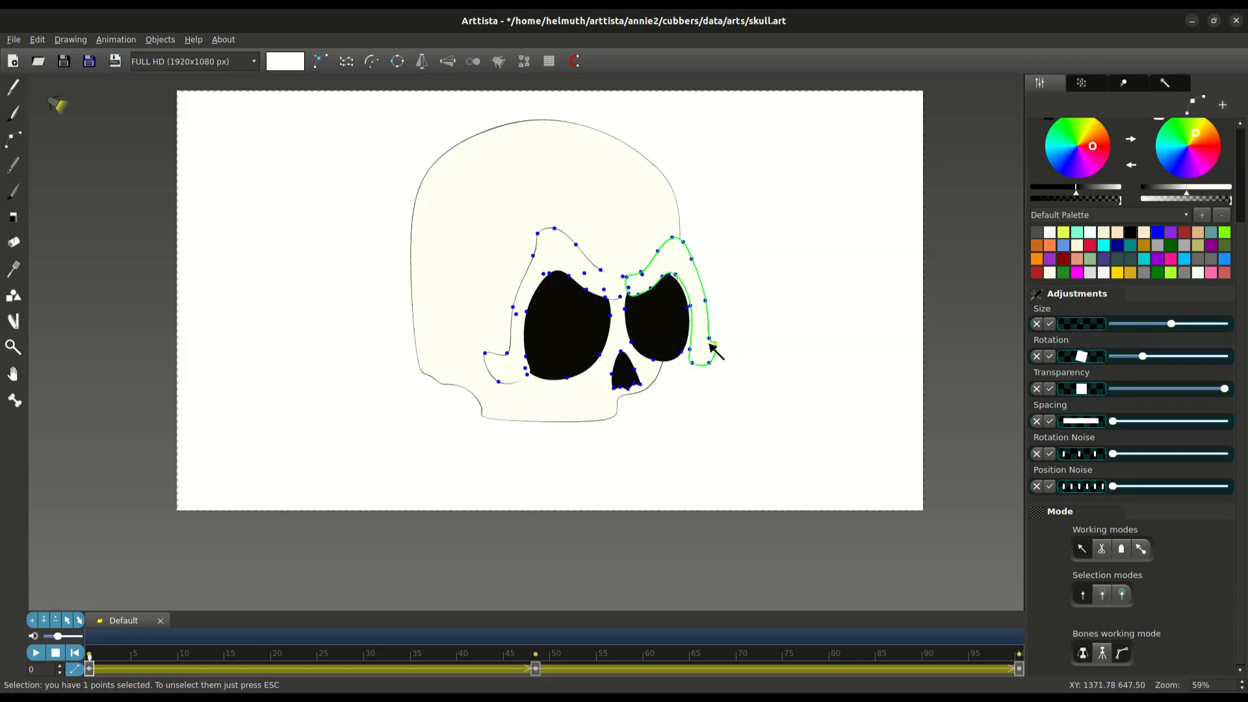
left_click_drag(466, 184, 742, 435)
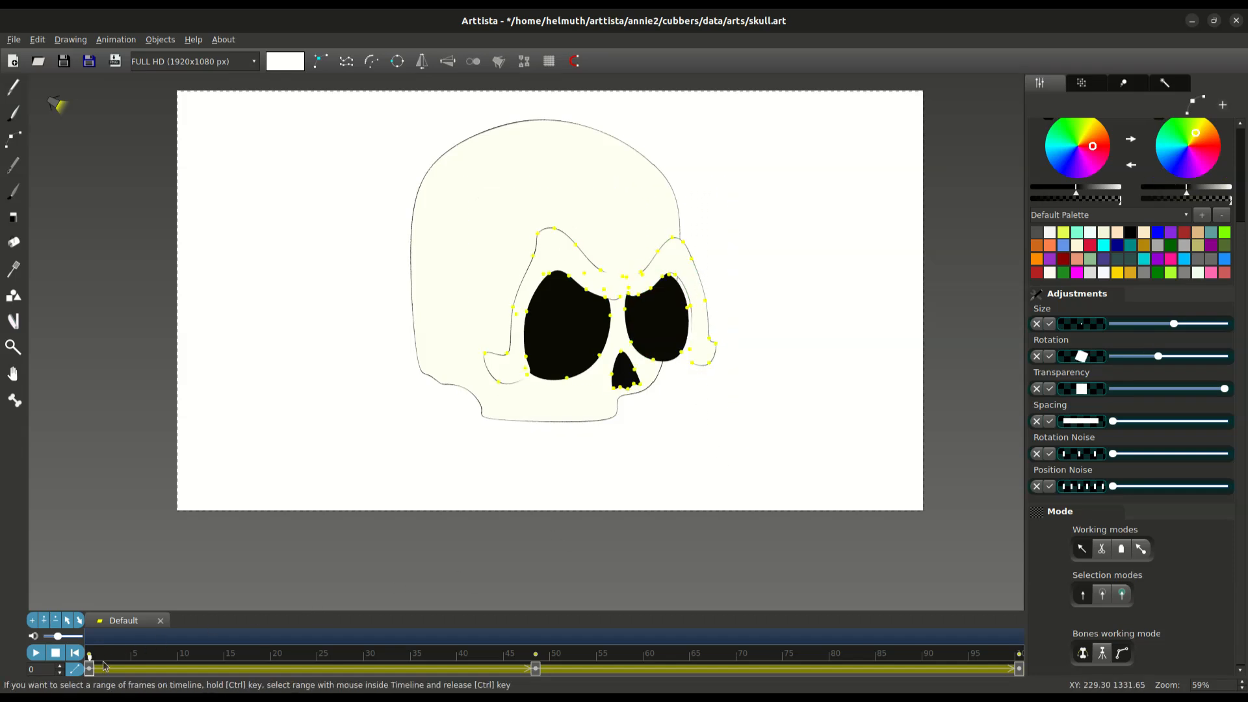
left_click_drag(91, 668, 0, 601)
left_click(491, 461)
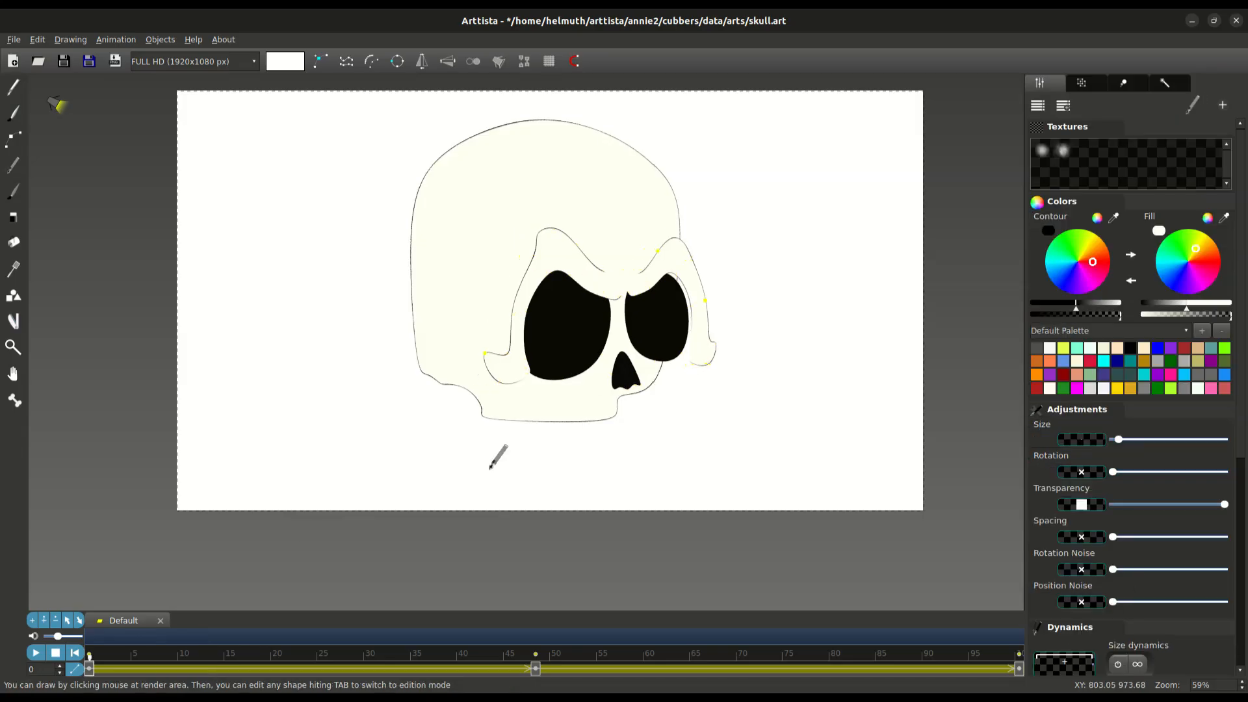
- Move the jaw points of the skull outline to the right at frame 0 to line up with the face
left_click(442, 332)
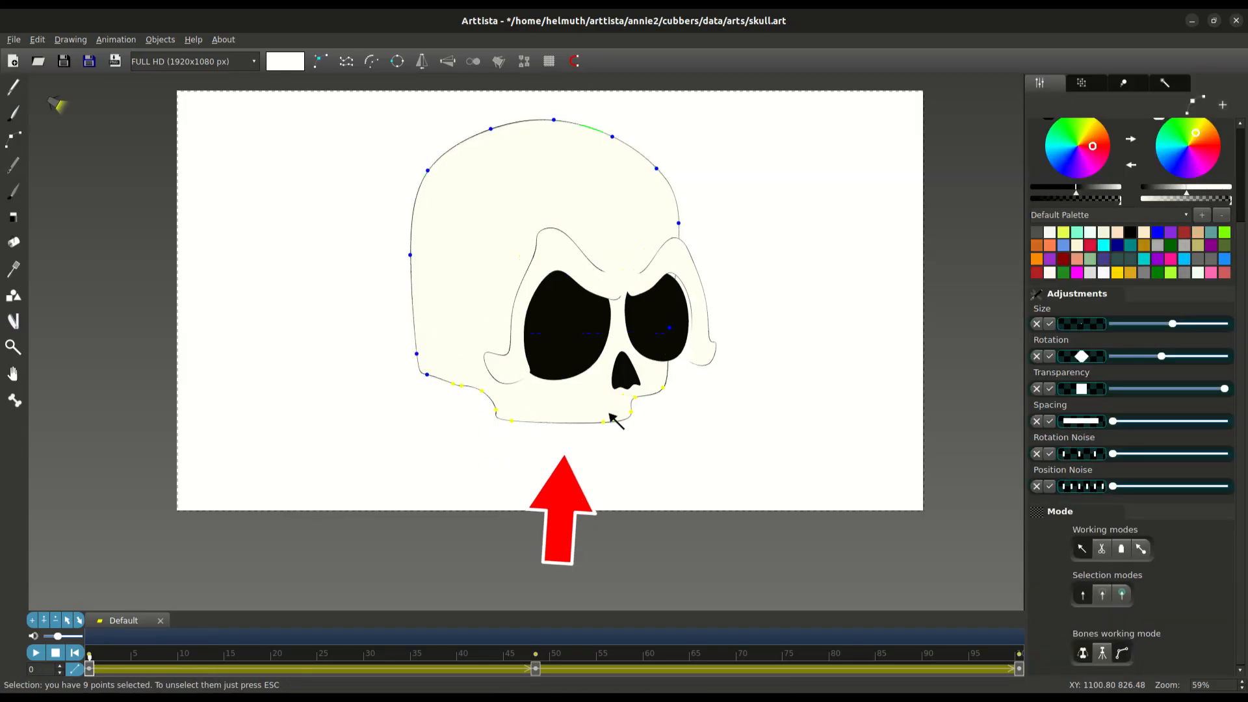
left_click_drag(612, 420, 688, 372)
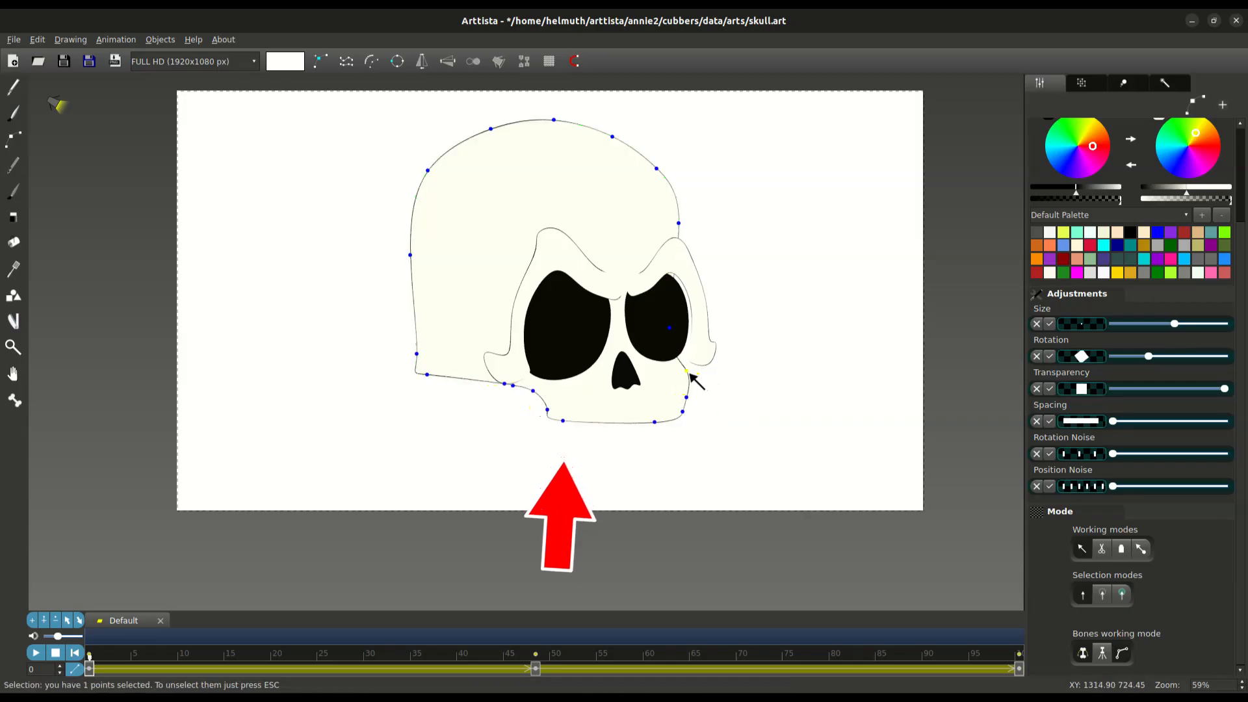
left_click_drag(670, 329, 703, 331)
left_click_drag(513, 386, 574, 413)
key("Escape")
- Refine individual cheek and jaw points so the skull's lower outline follows the head turned to the right
left_click_drag(534, 381, 556, 385)
left_click_drag(686, 370, 684, 370)
left_click_drag(670, 386, 702, 422)
left_click_drag(686, 397, 676, 388)
key("Escape")
key("Escape")
- At frame 100, shift the brows, eye sockets and nose to the left and scale down the left brow and socket
left_click(1019, 668)
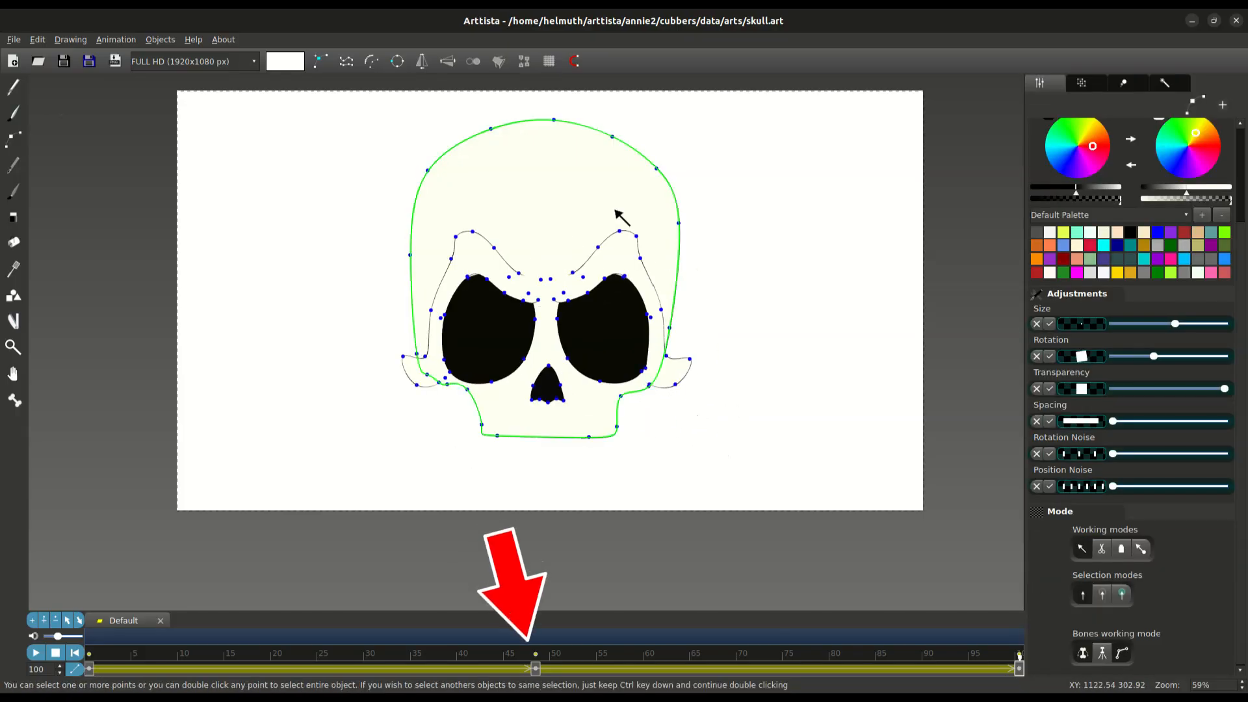
double_click(619, 234)
left_click_drag(581, 347, 559, 347)
key("Escape")
left_click(561, 325)
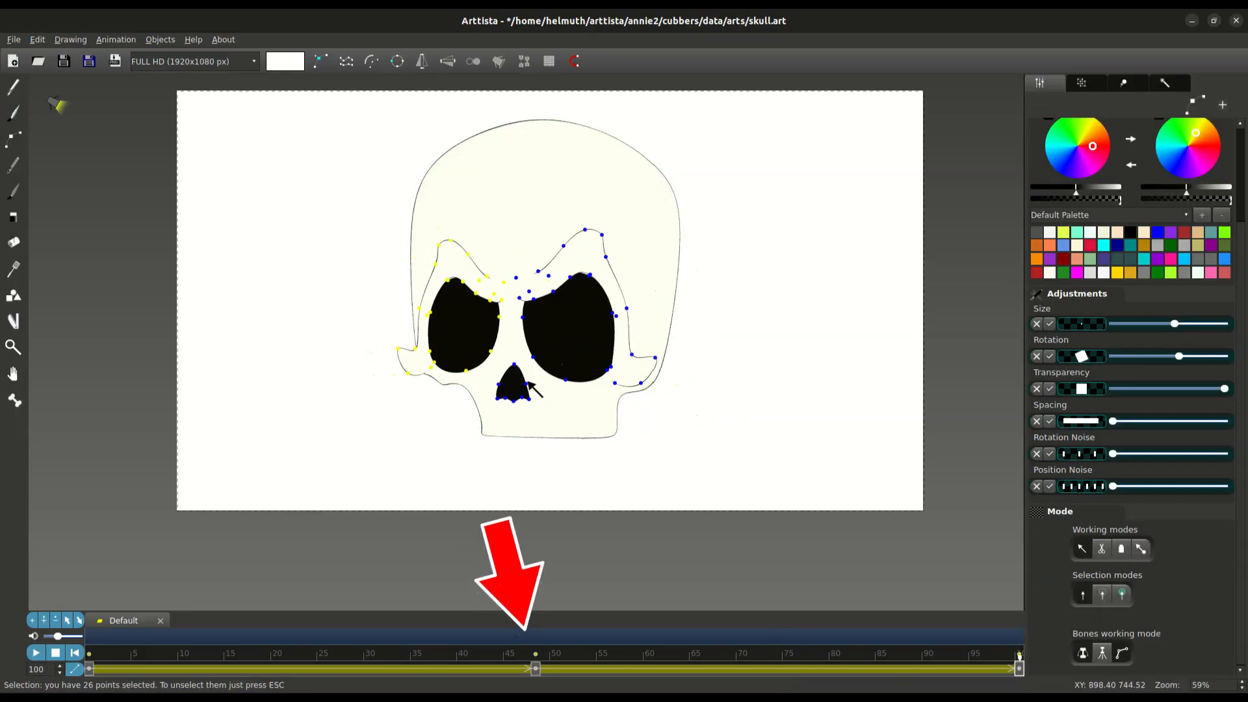
- Select and narrow the nose, and move all the facial features further left at frame 100
key("Escape")
double_click(498, 386)
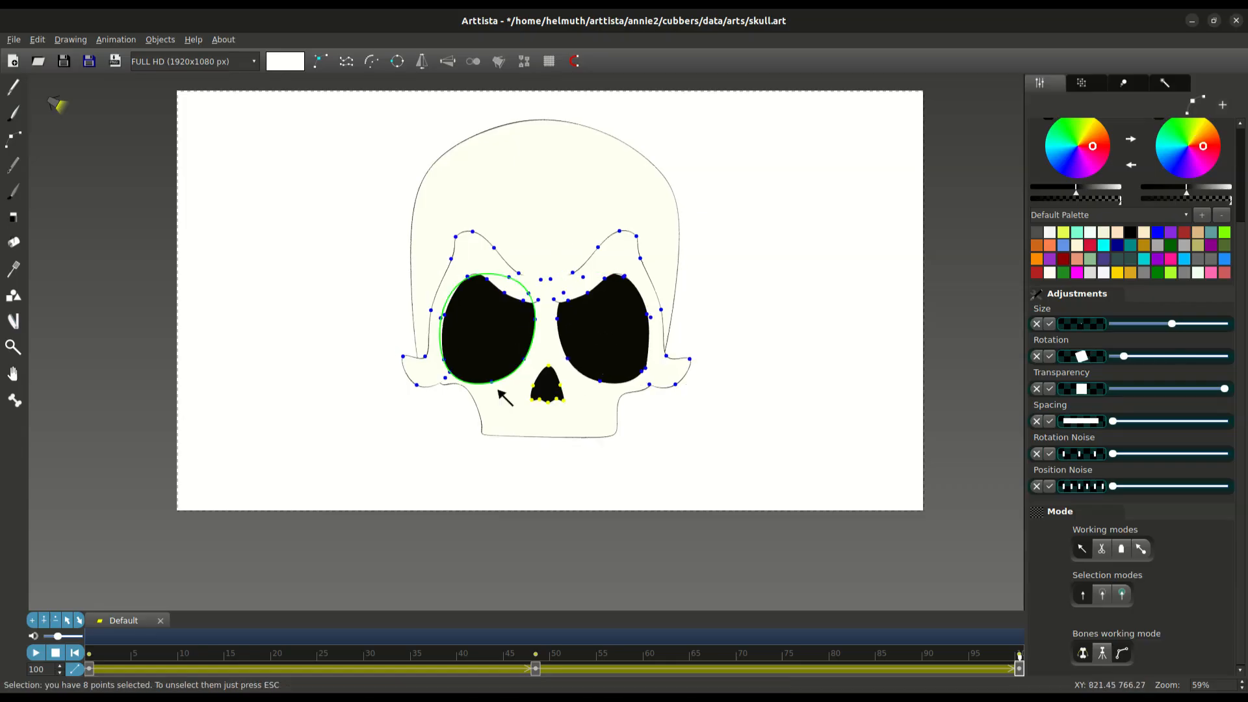
left_click_drag(498, 388, 531, 419)
key("ctrl+a")
left_click_drag(610, 367, 592, 369)
- Move the jaw and lower points of the skull outline to the left at frame 100 to align with the face
mouse_move(1019, 656)
left_mouse_down()
mouse_move(981, 657)
mouse_move(1024, 654)
left_mouse_up()
key("Escape")
left_click_drag(392, 329, 633, 455)
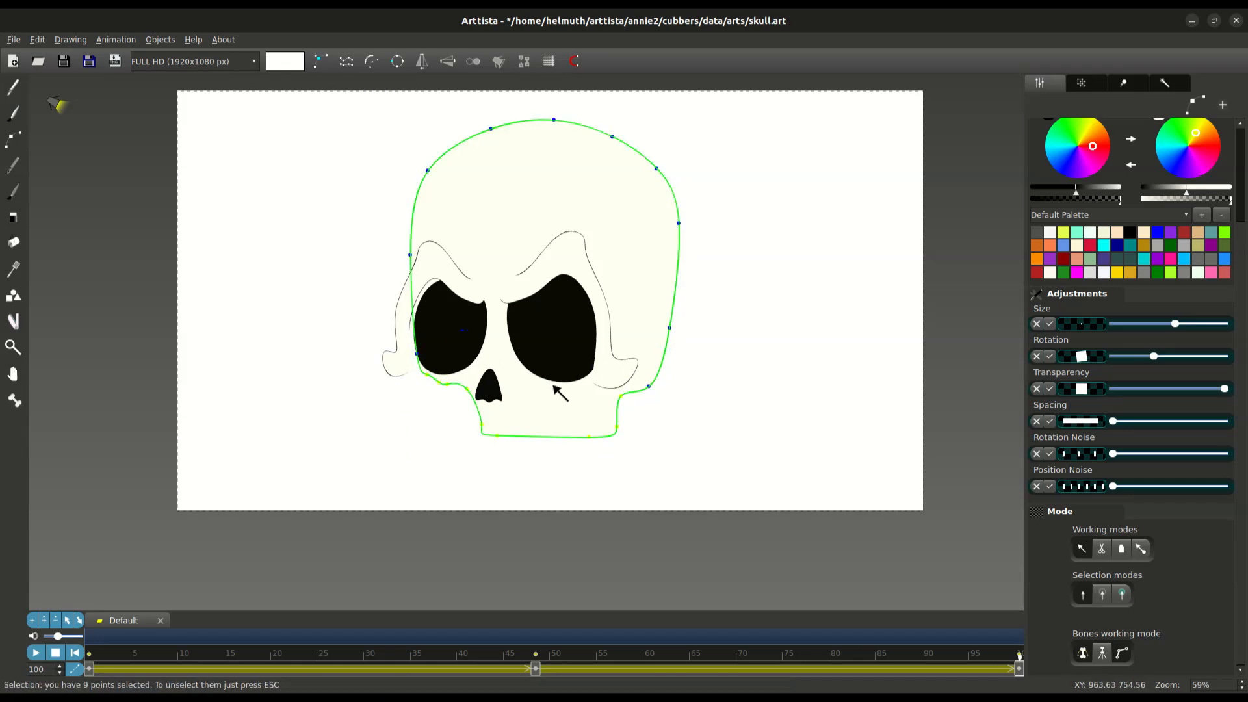
left_click_drag(557, 387, 543, 388)
key("Escape")
left_click_drag(412, 371, 623, 455)
left_click_drag(455, 388, 429, 388)
key("Escape")
left_click_drag(579, 425, 550, 426)
- Adjust the lower-left corner of the jaw outline at frame 100
key("Tab")
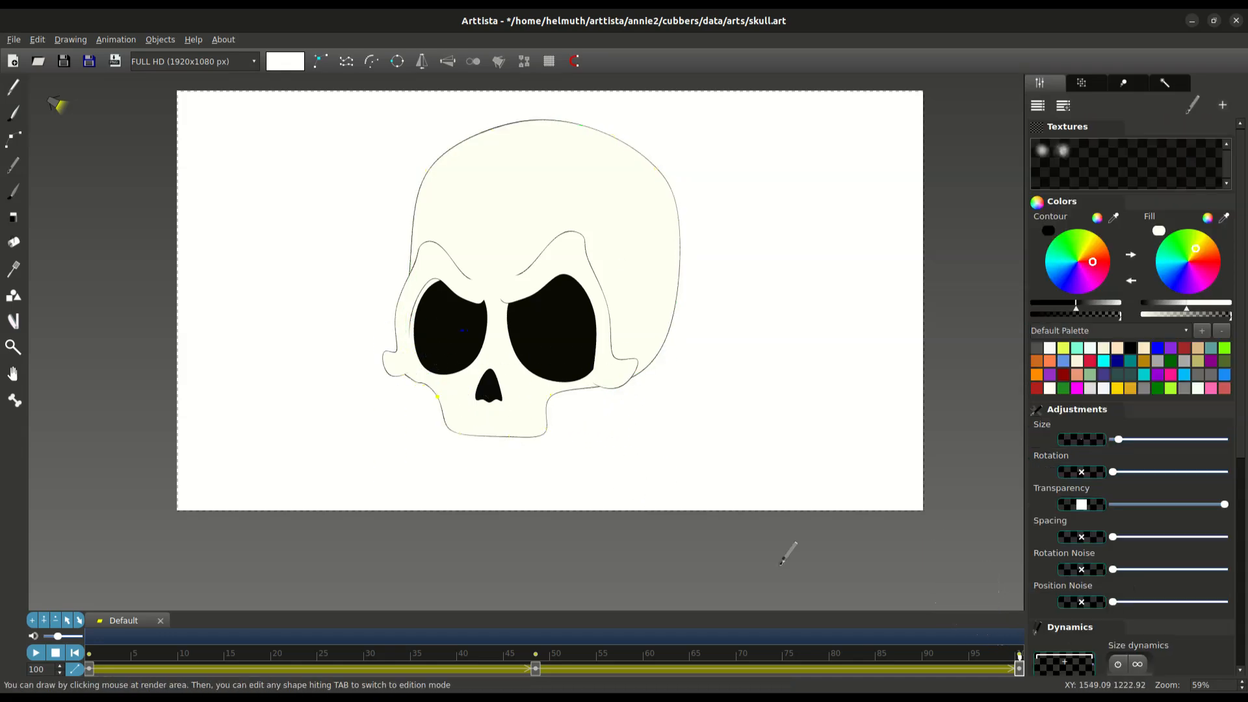
key("Tab")
left_click(454, 435)
key("Tab")
mouse_move(1019, 656)
left_mouse_down()
mouse_move(762, 687)
mouse_move(1019, 659)
mouse_move(89, 658)
mouse_move(1019, 658)
left_mouse_up()
- Select the brows, eye sockets and nose together and nudge them slightly further left at frame 100
key("Tab")
left_click(605, 214)
key("ctrl+i")
left_click_drag(456, 325, 448, 324)
key("Escape")
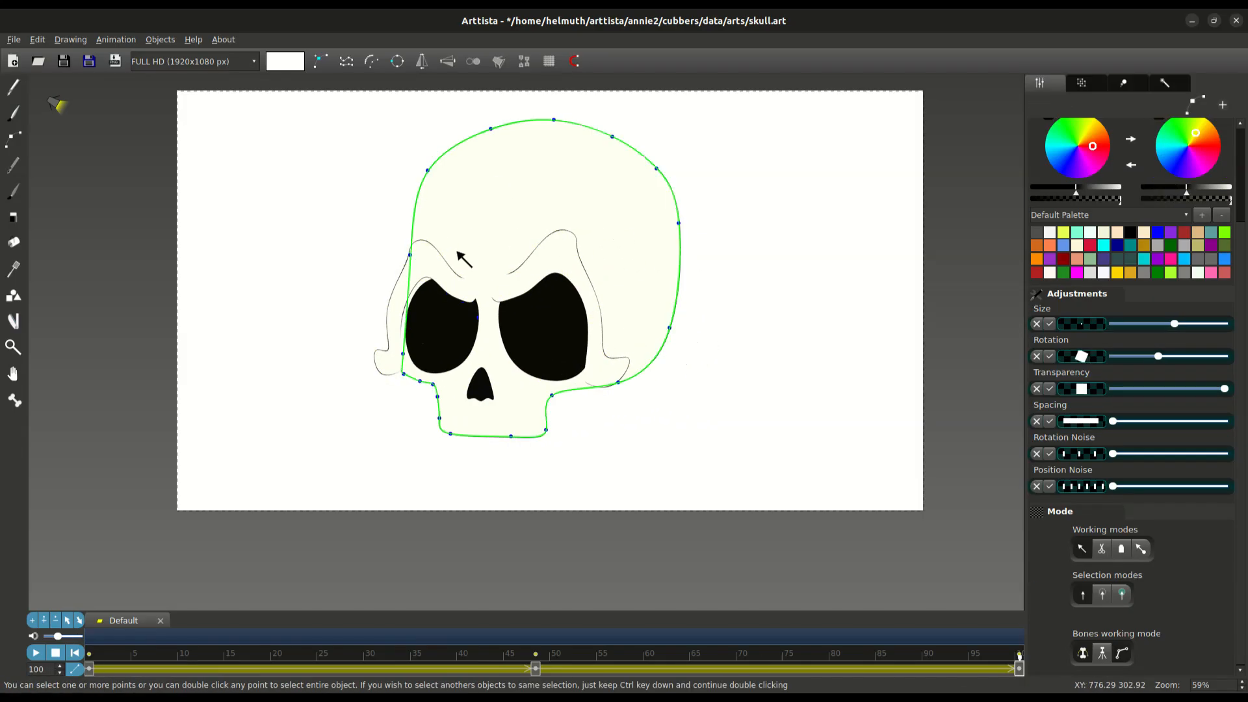
key("Tab")
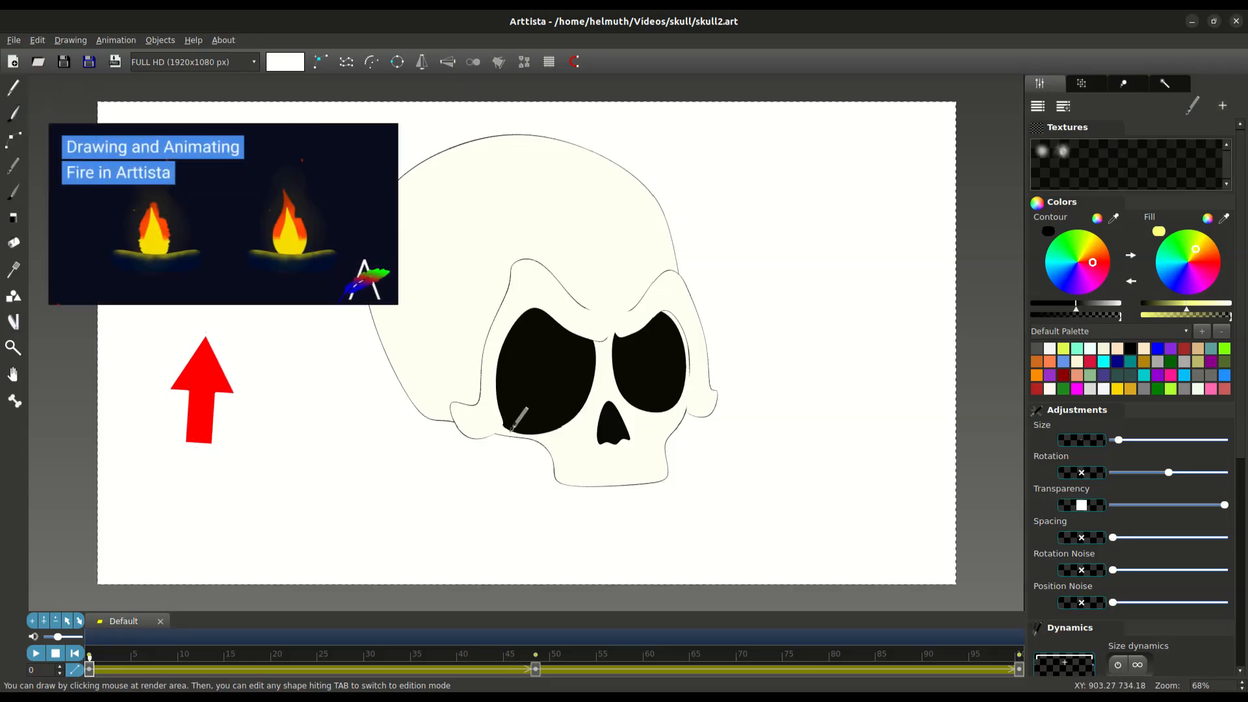
- Create a new keyframe track named Fire
left_click(33, 622)
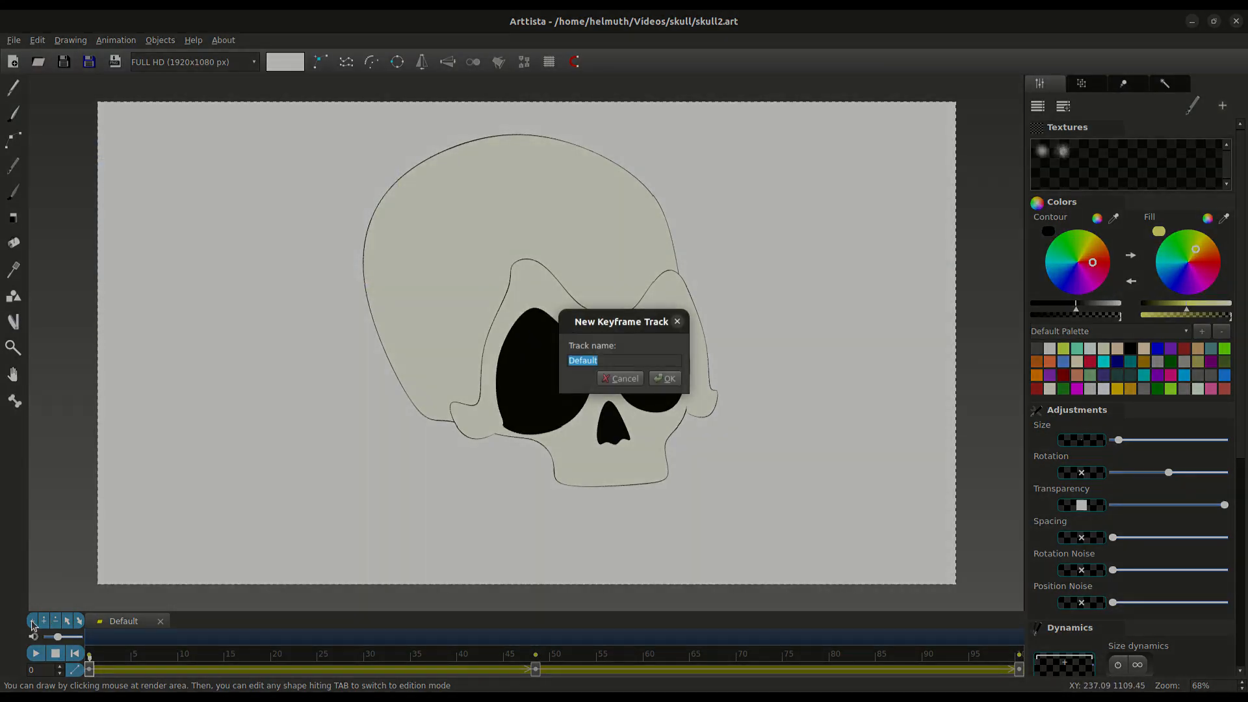
type("Fire")
key("Return")
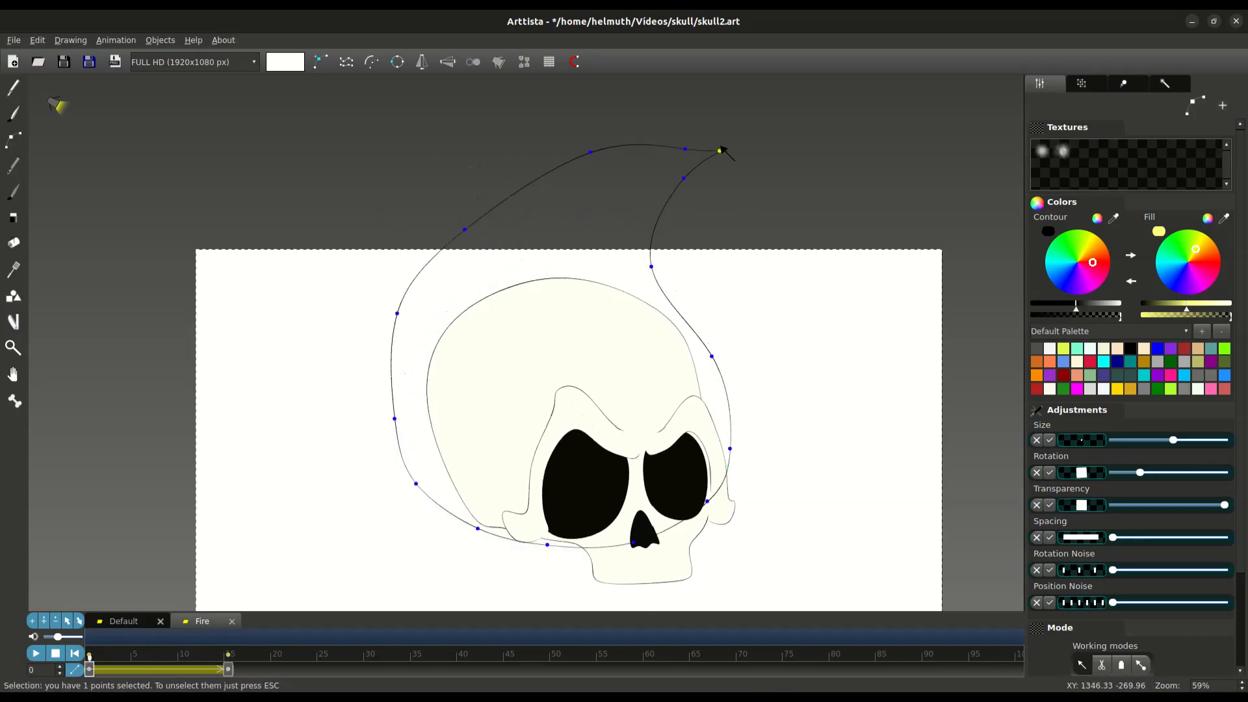
- Bend the flame outline's tip to the left at frame 15 and repeat the Fire keyframes every 15 frames
left_click(255, 661)
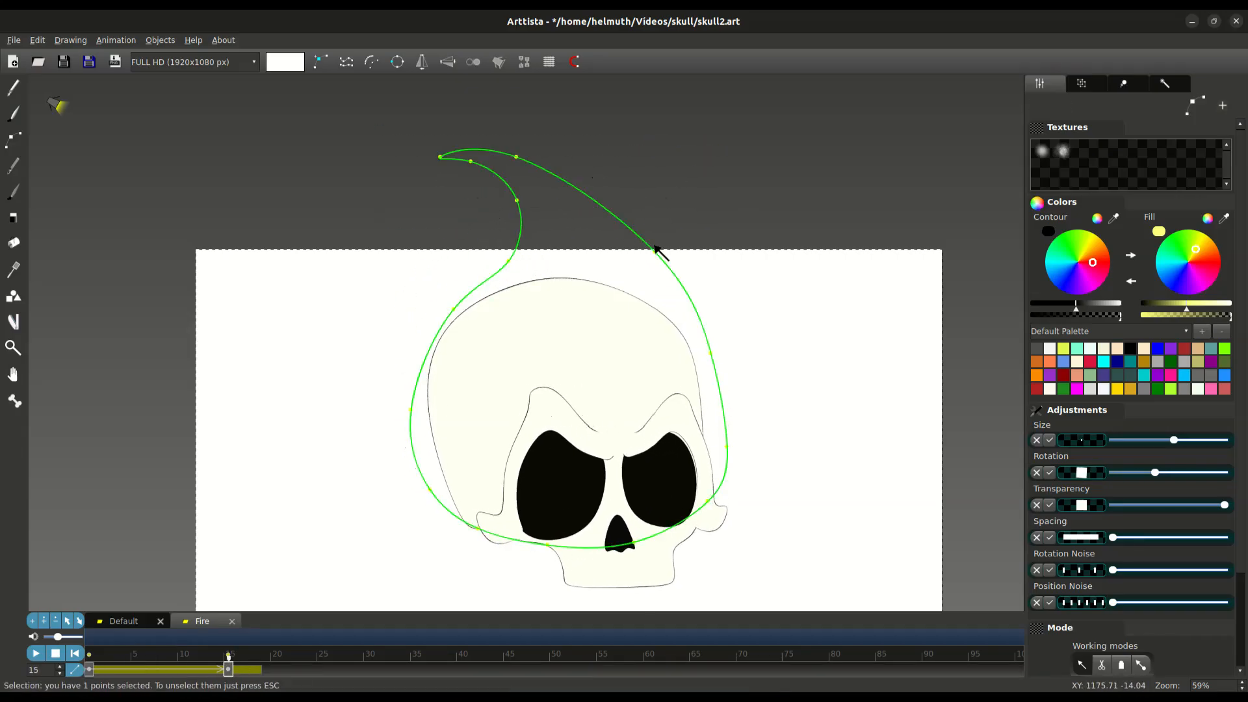
left_click(1124, 84)
left_click(703, 668)
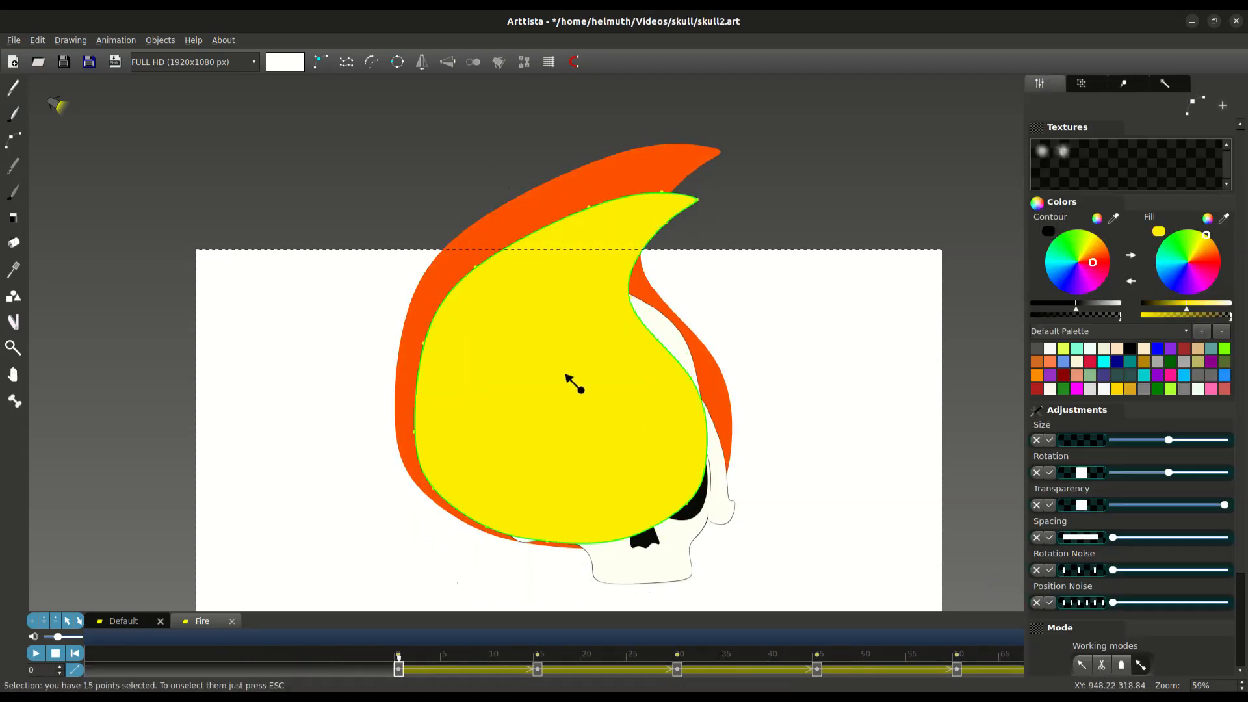
- Reshape the yellow inner flame at frame 15 to fit inside the orange flame, and undo the last flame edit
left_click(681, 164)
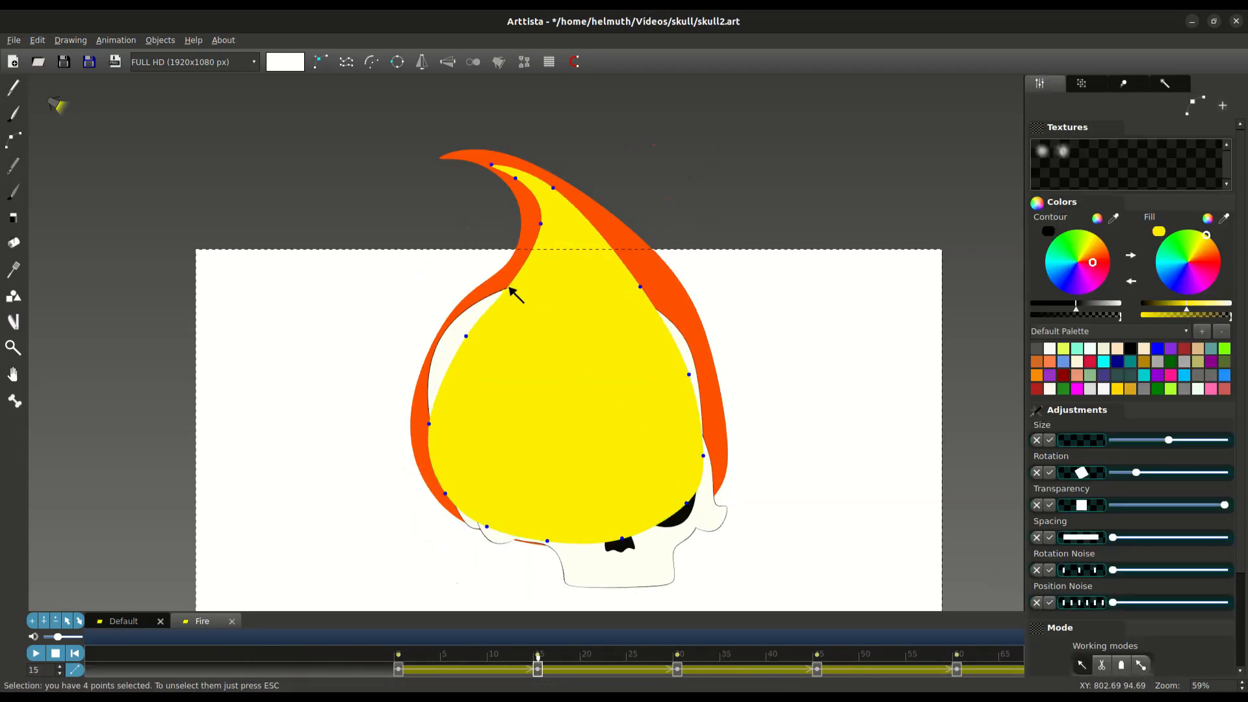
left_click(554, 669)
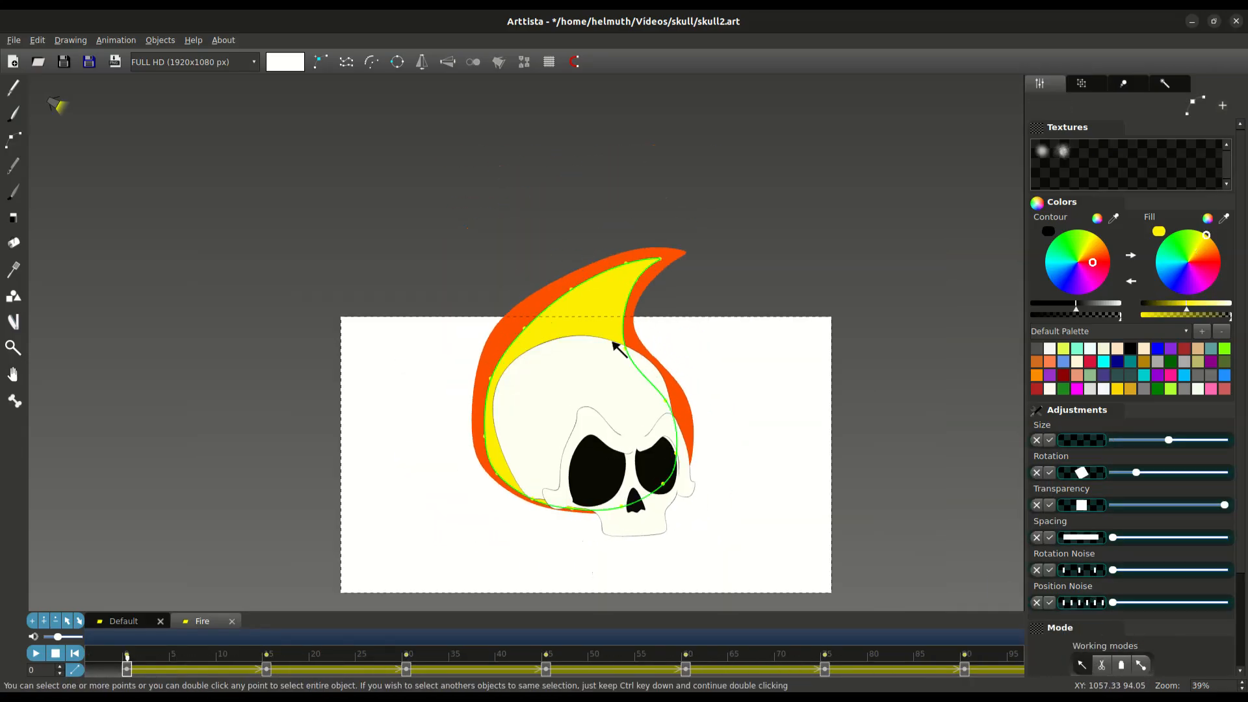
double_click(679, 403)
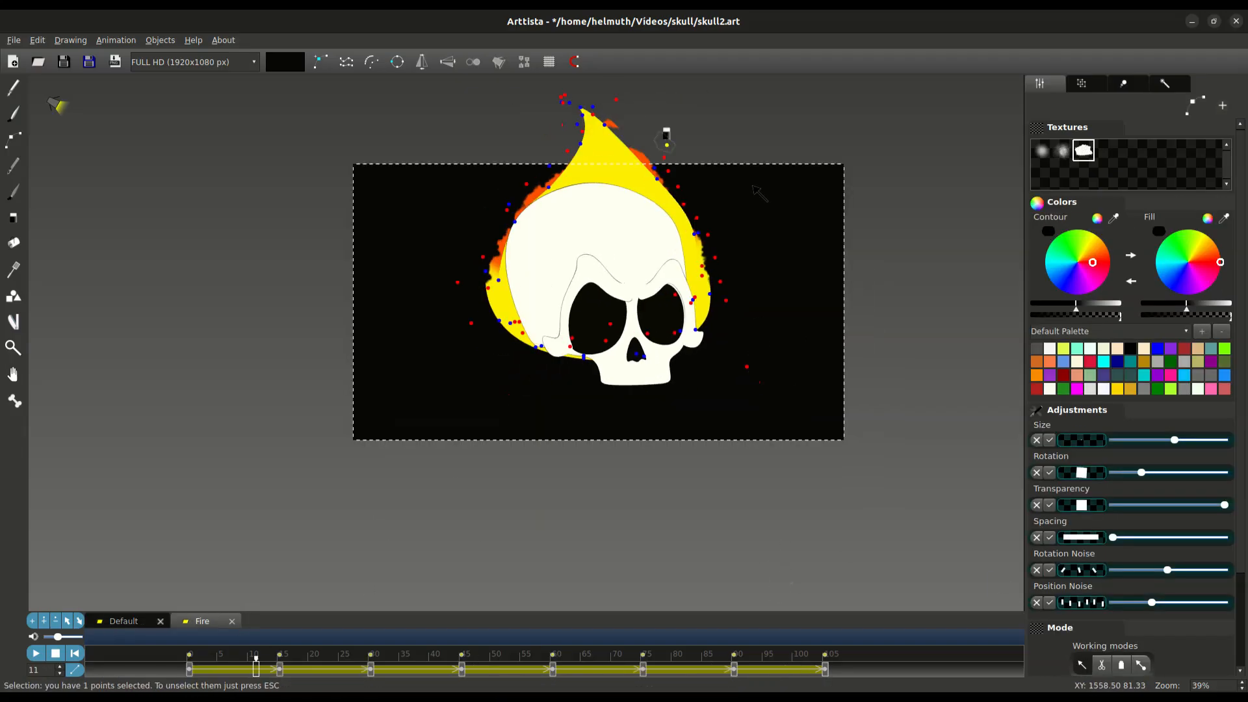
key("ctrl+z")
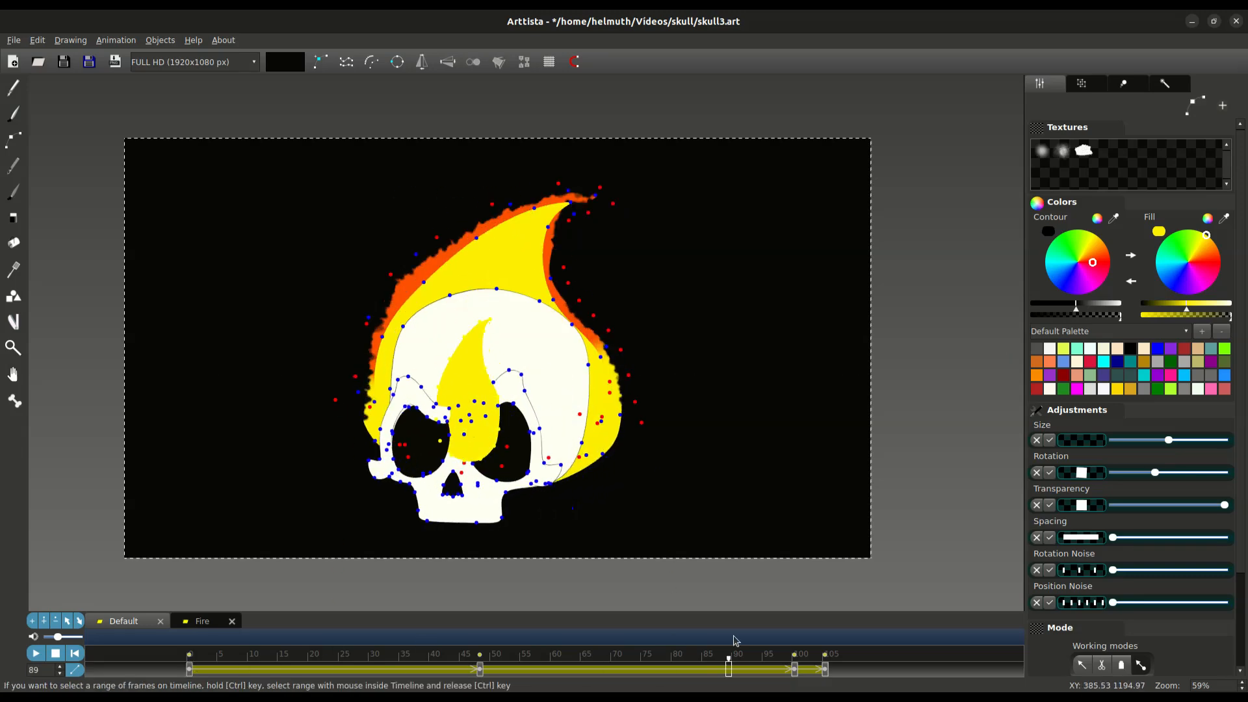
- Add smaller yellow flames across the front of the skull at frame 0
key("Tab")
key("Tab")
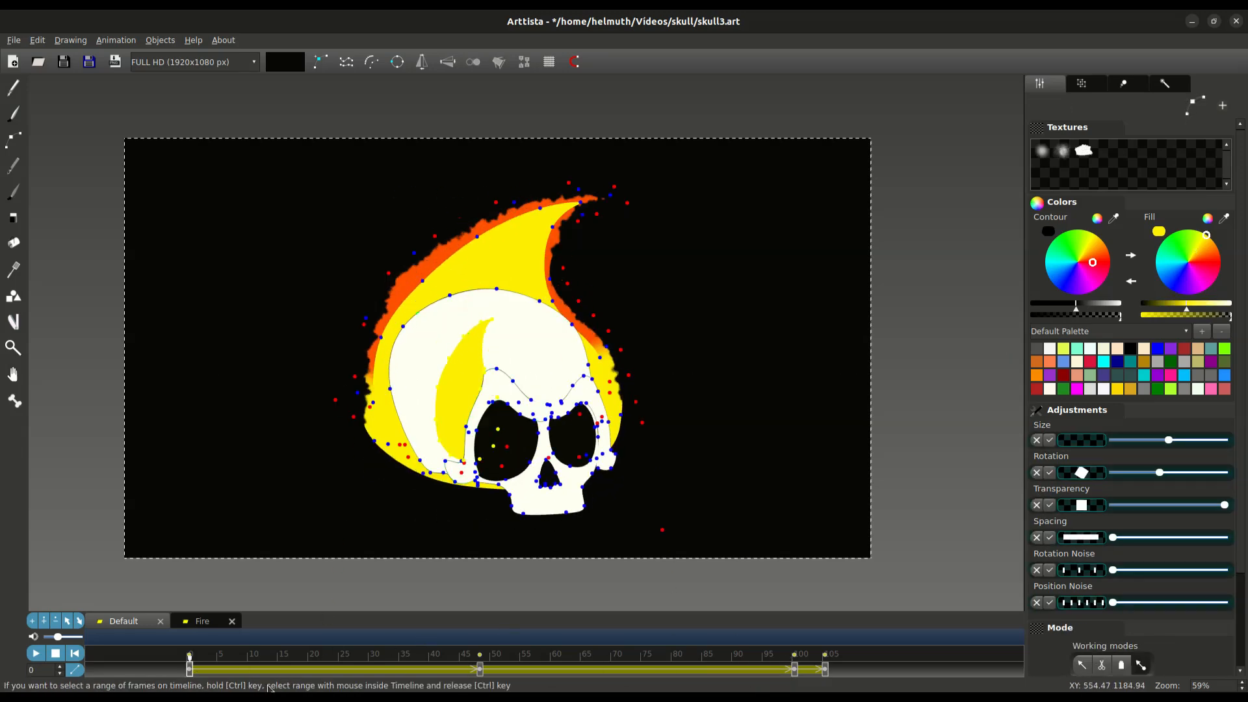
key("Tab")
left_click(336, 661)
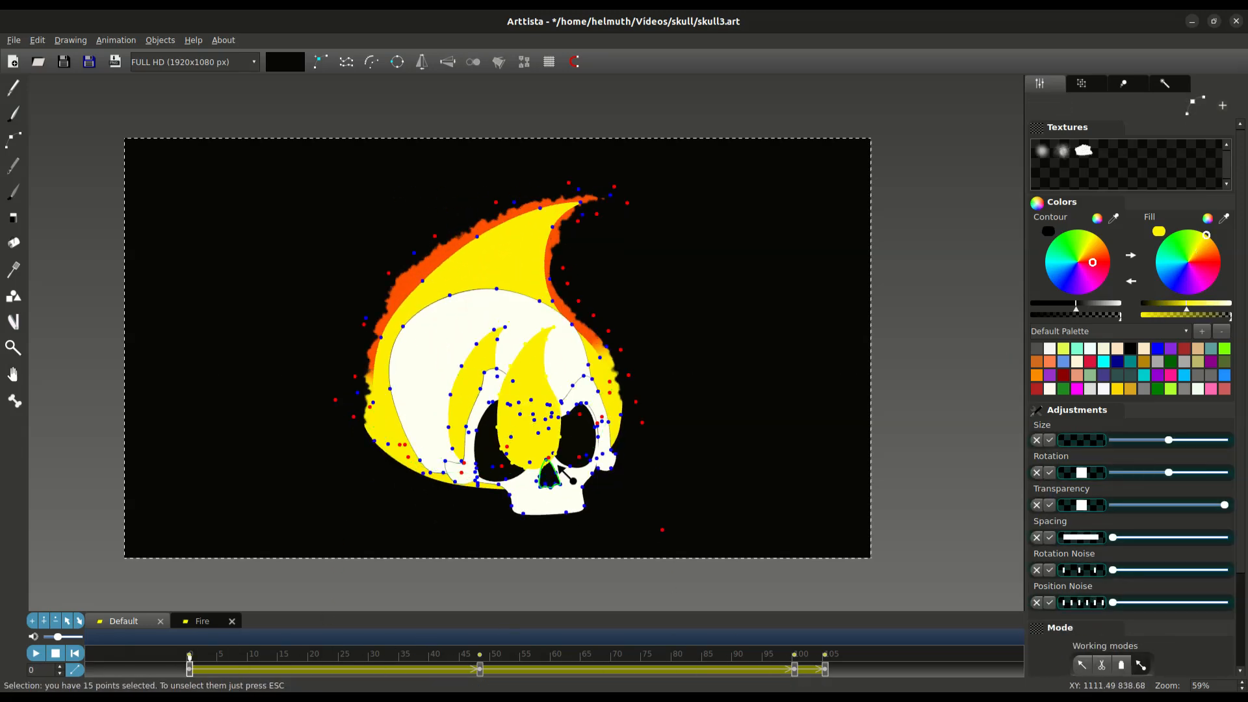
key("Escape")
key("Tab")
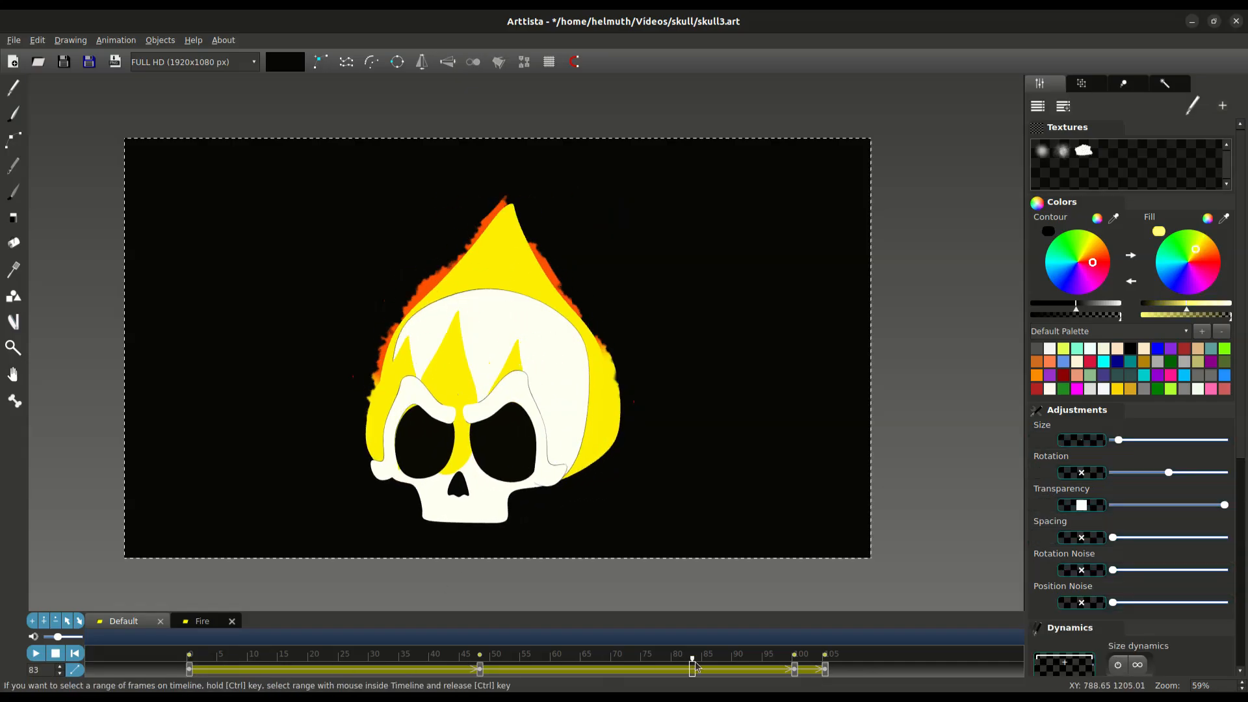
- Add intermediate keyframes to the Fire track, the first at frame 8, and play the animation
key("Tab")
key("Tab")
left_click(238, 660)
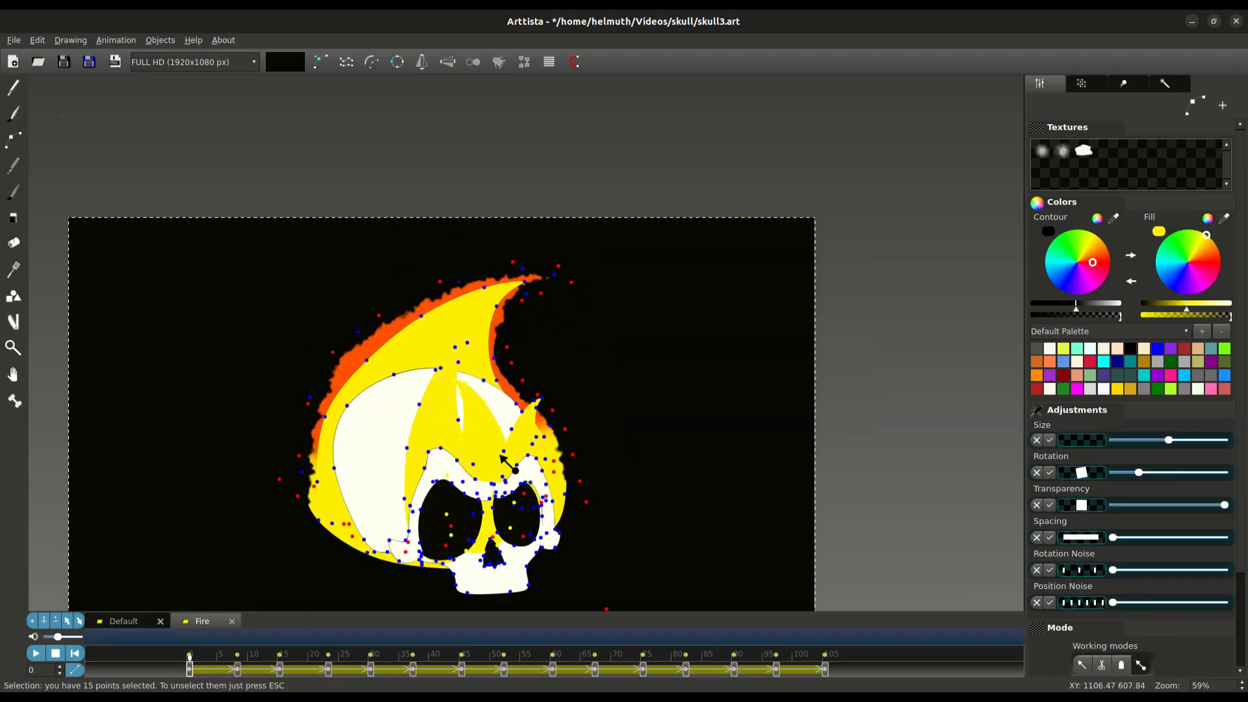
key("space")
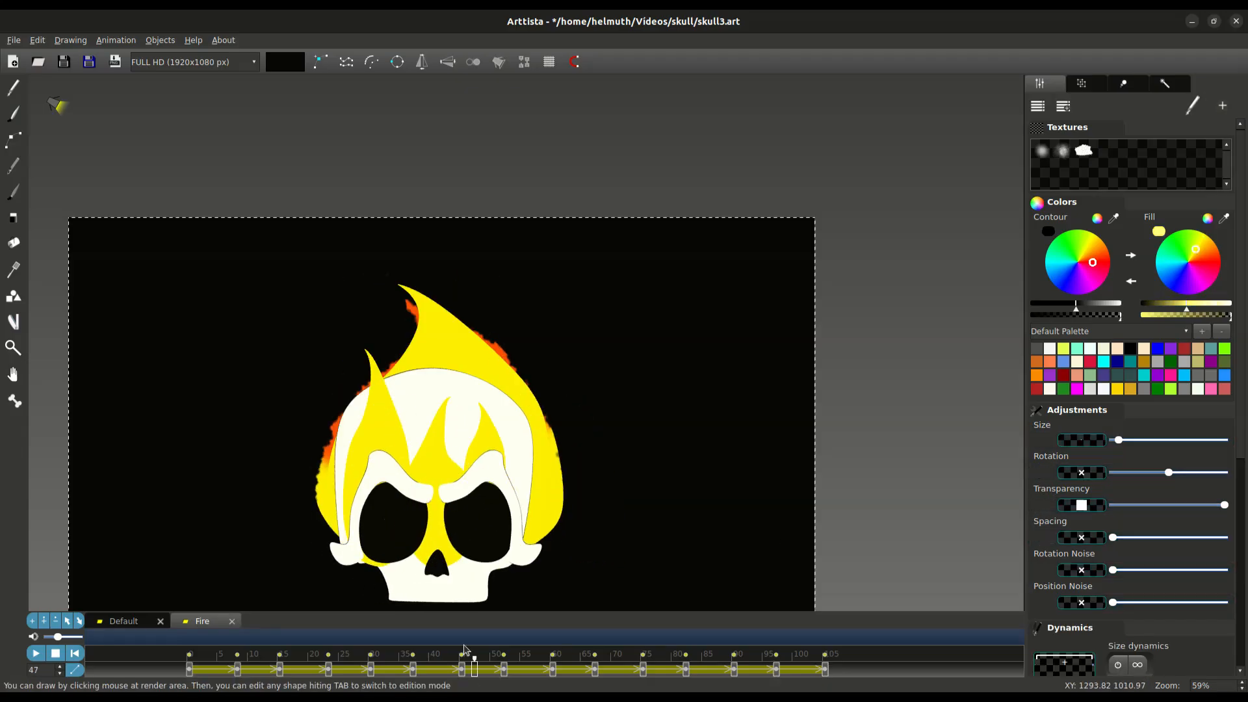
- Return to frame 0, select the soft yellow shading strokes over the skull, and save the file
left_click(495, 663)
left_click_drag(499, 662, 188, 623)
left_click(280, 480)
double_click(280, 480)
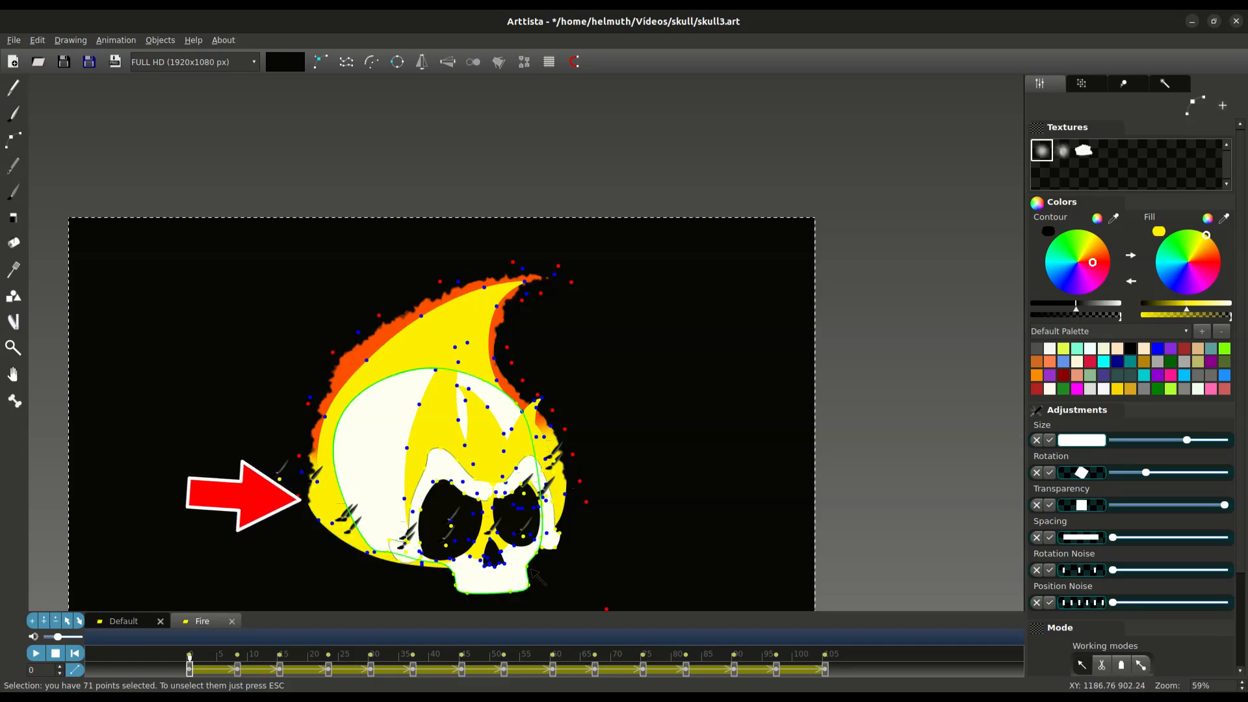
key("Tab")
key("ctrl+s")
- Play the burning skull animation and replay it from an early frame to check the shading
key("space")
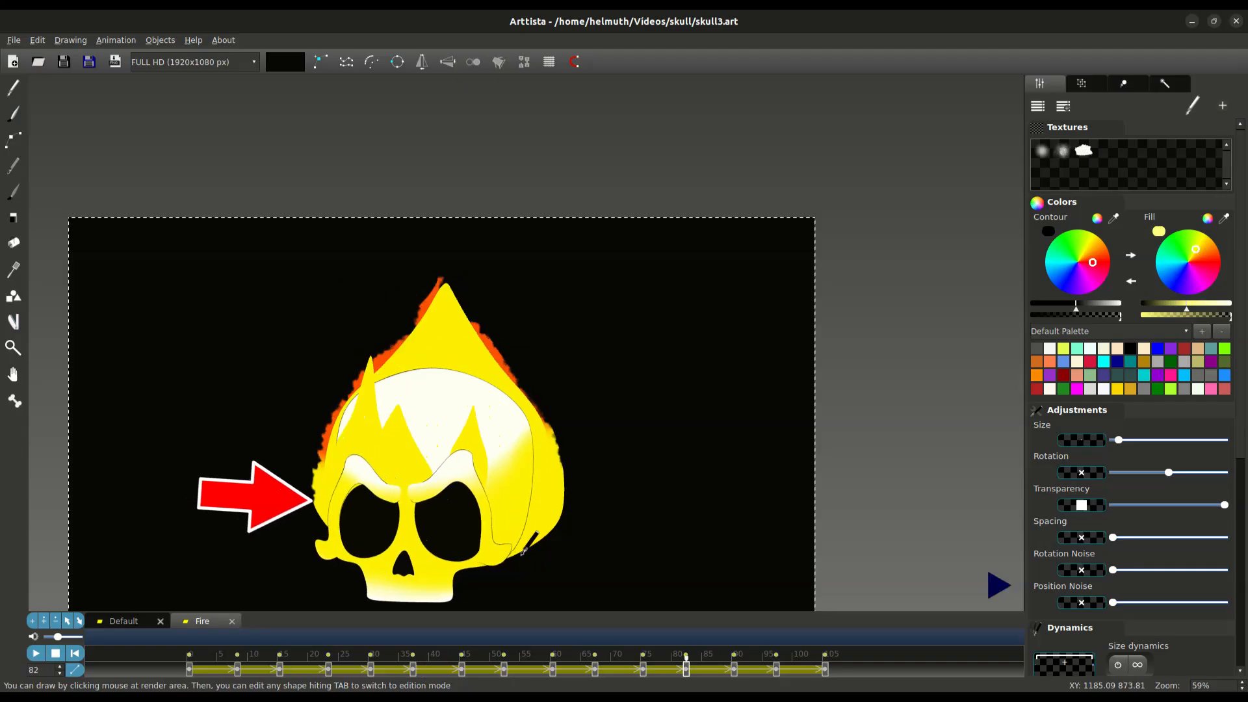
left_click(257, 658)
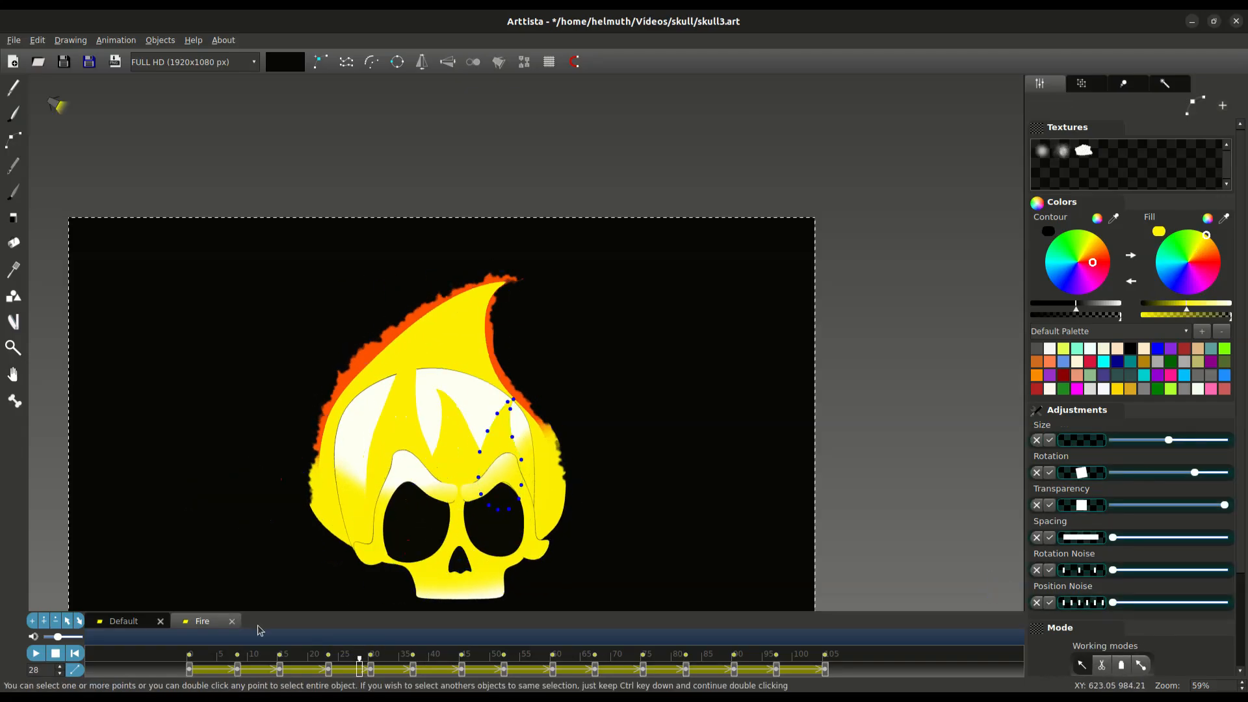
key("space")
- Widen the lower sides of the flames horizontally at the Fire keyframes from frame 8 to frame 97, and play the animation
key("Tab")
left_click_drag(234, 437, 618, 552)
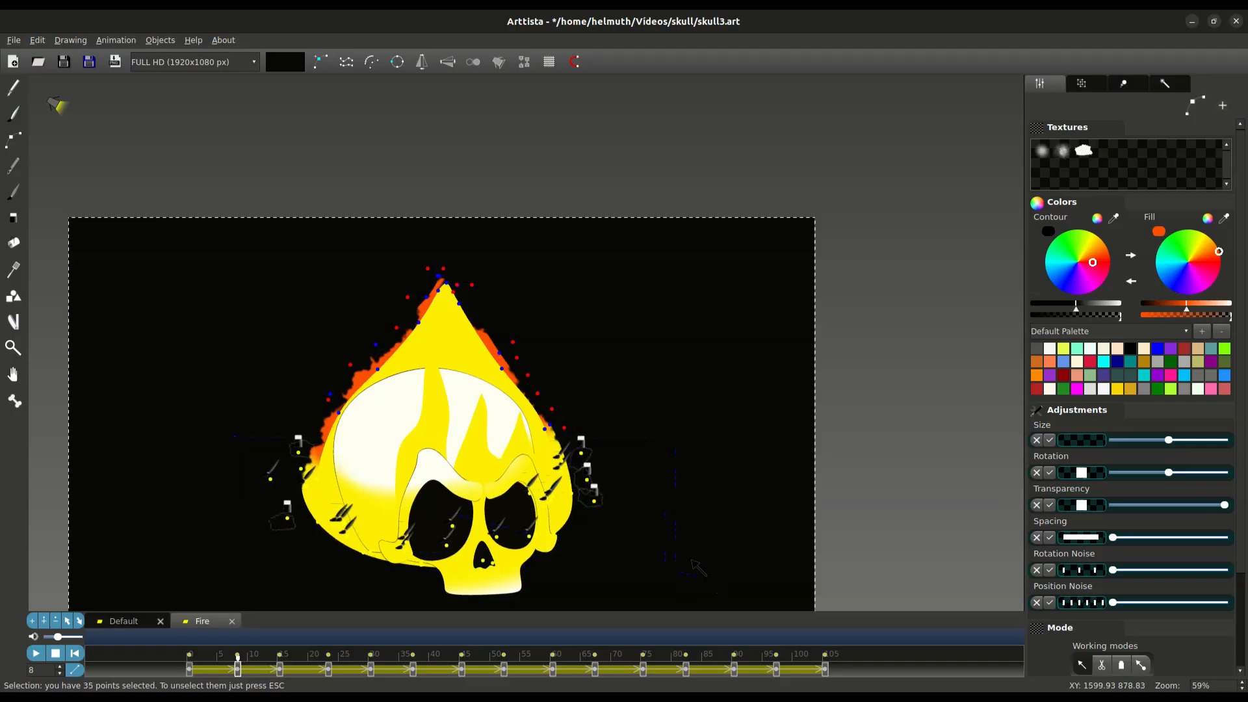
key("space")
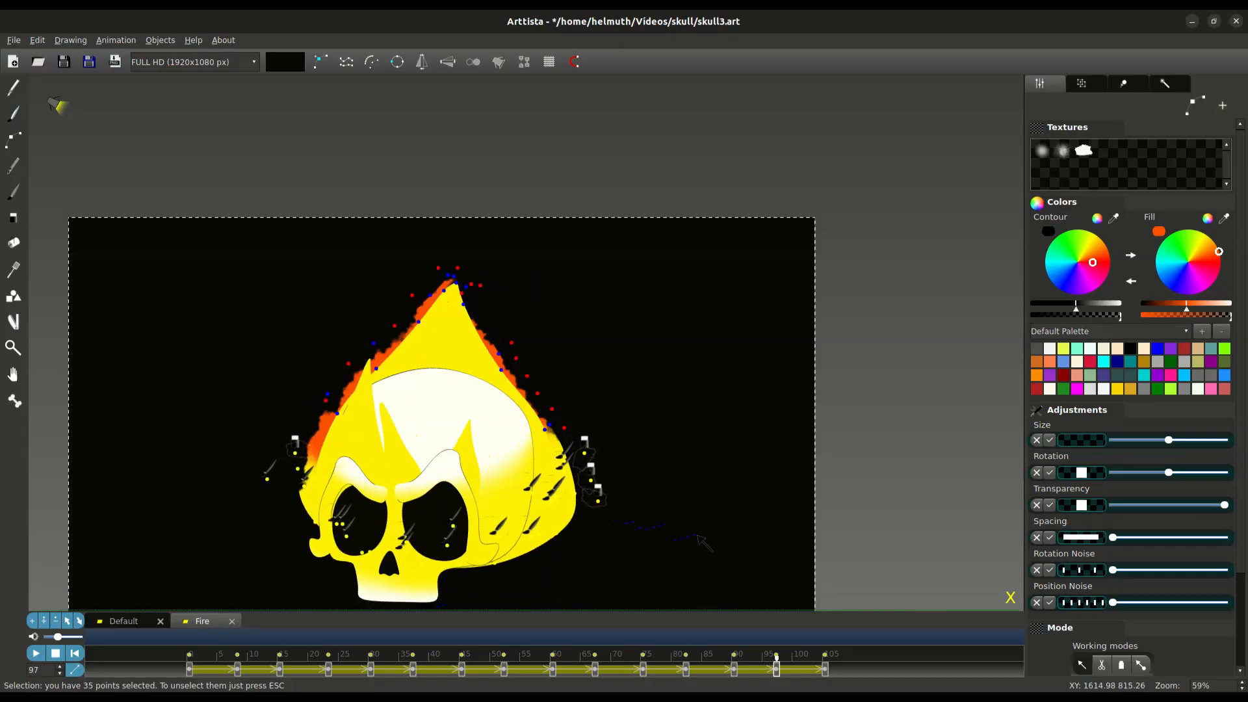
key("space")
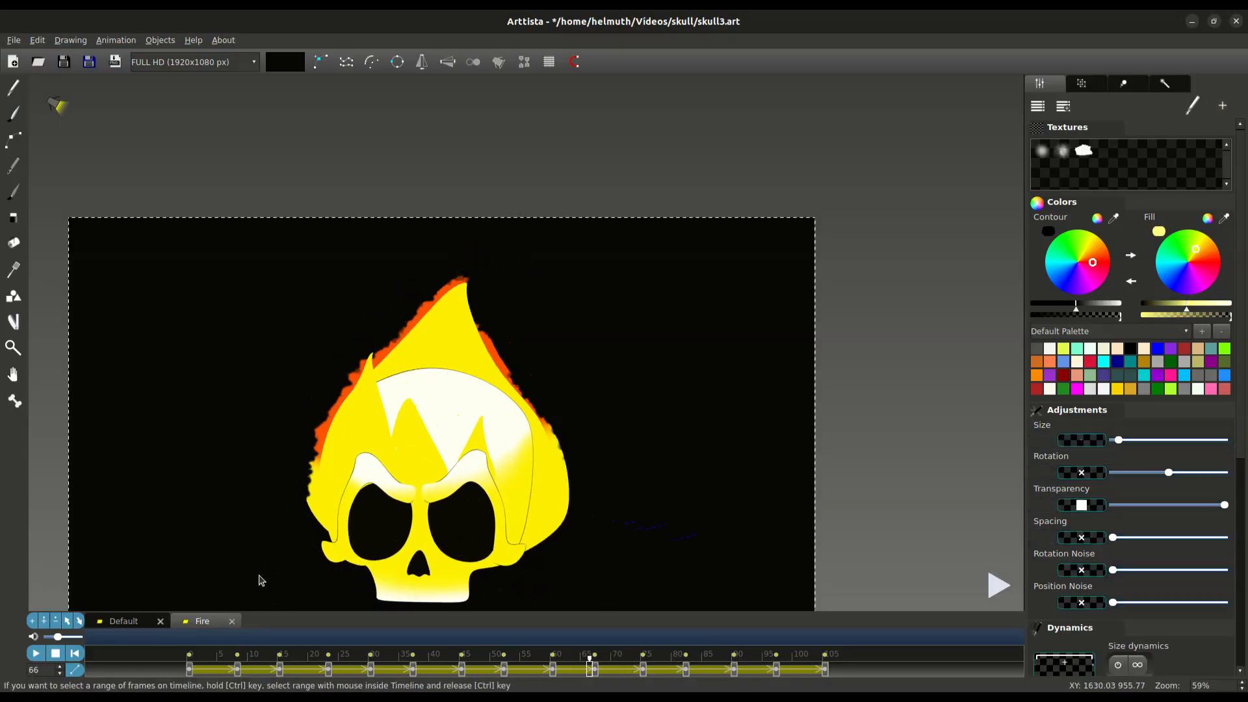
- Recolour the eye sockets and nose with a dark olive-yellow fill and play the animation to check them
scroll(660, 420, "up", 3)
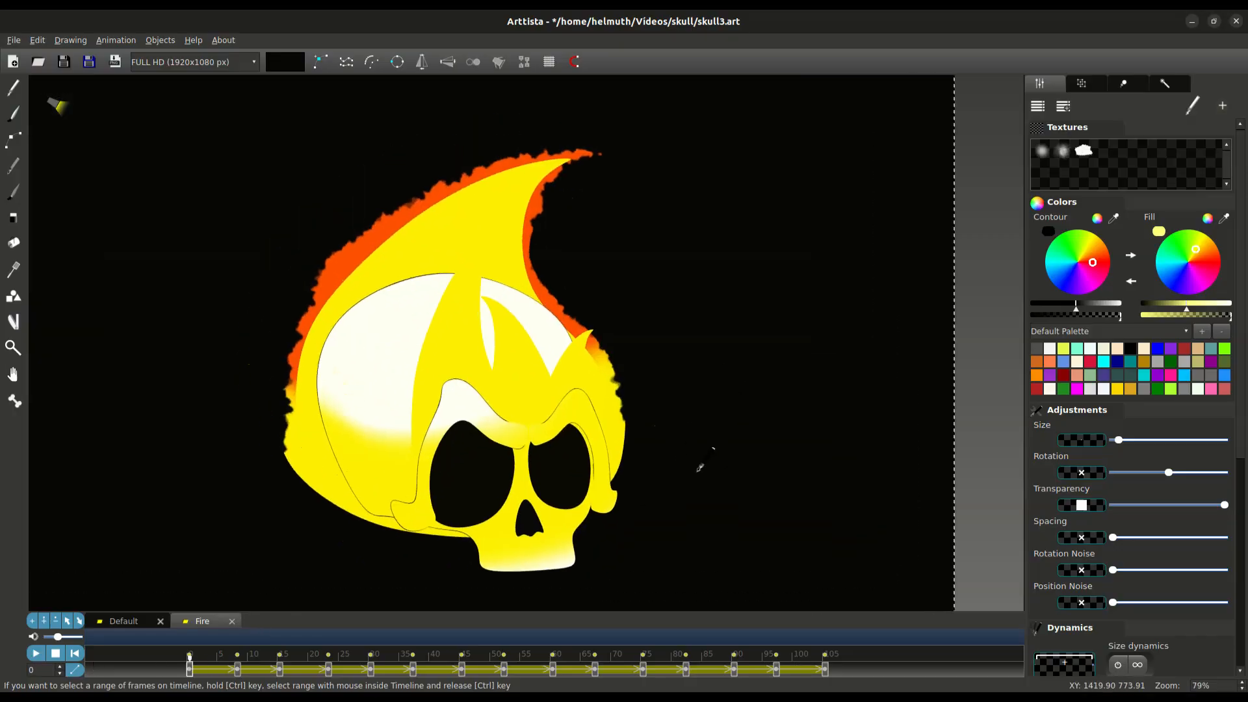
left_click_drag(697, 471, 700, 451)
key("space")
left_click(531, 499)
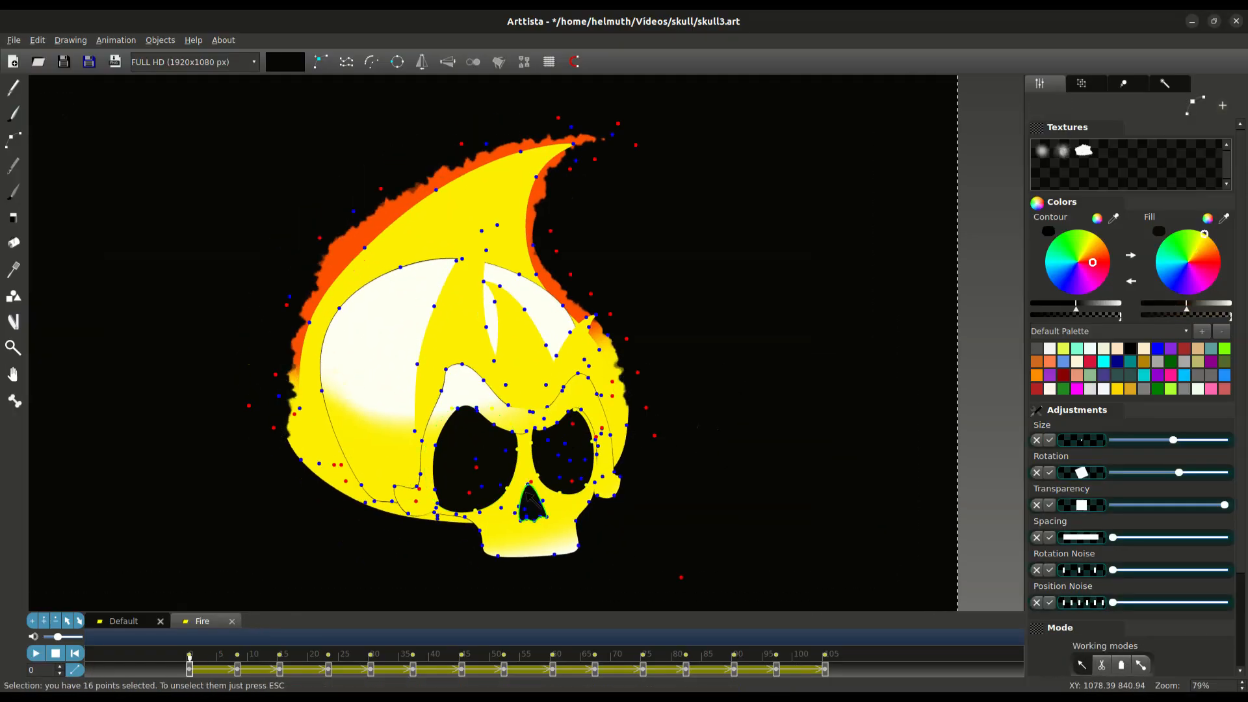
key("space")
key("space")
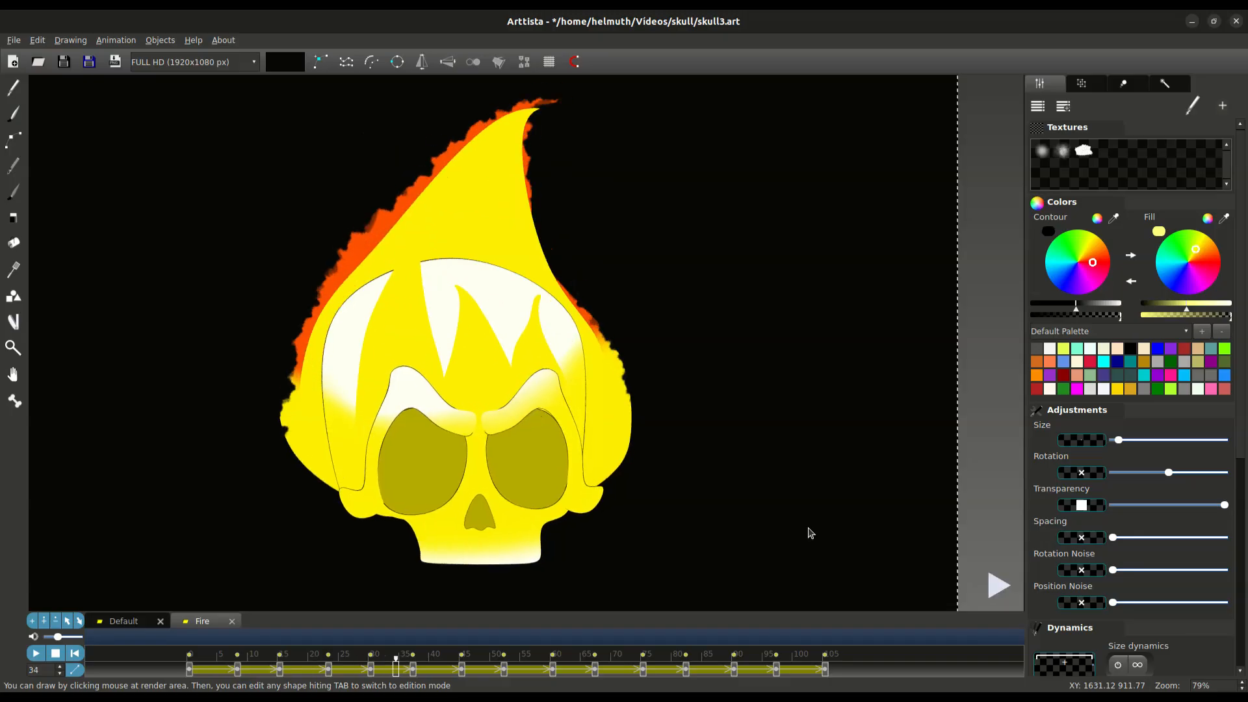
key("space")
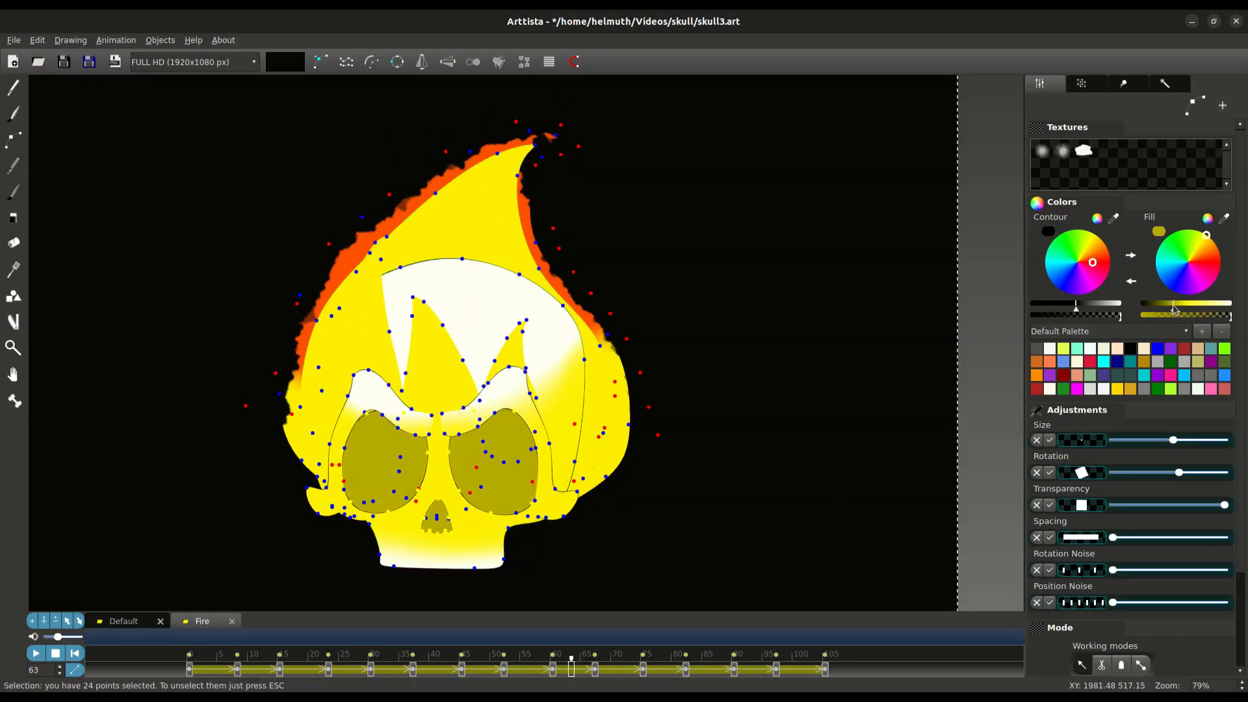
key("space")
- Select the skull and both brow shapes at frame 10 and change their white fill to a dark orange-red
left_click(513, 447)
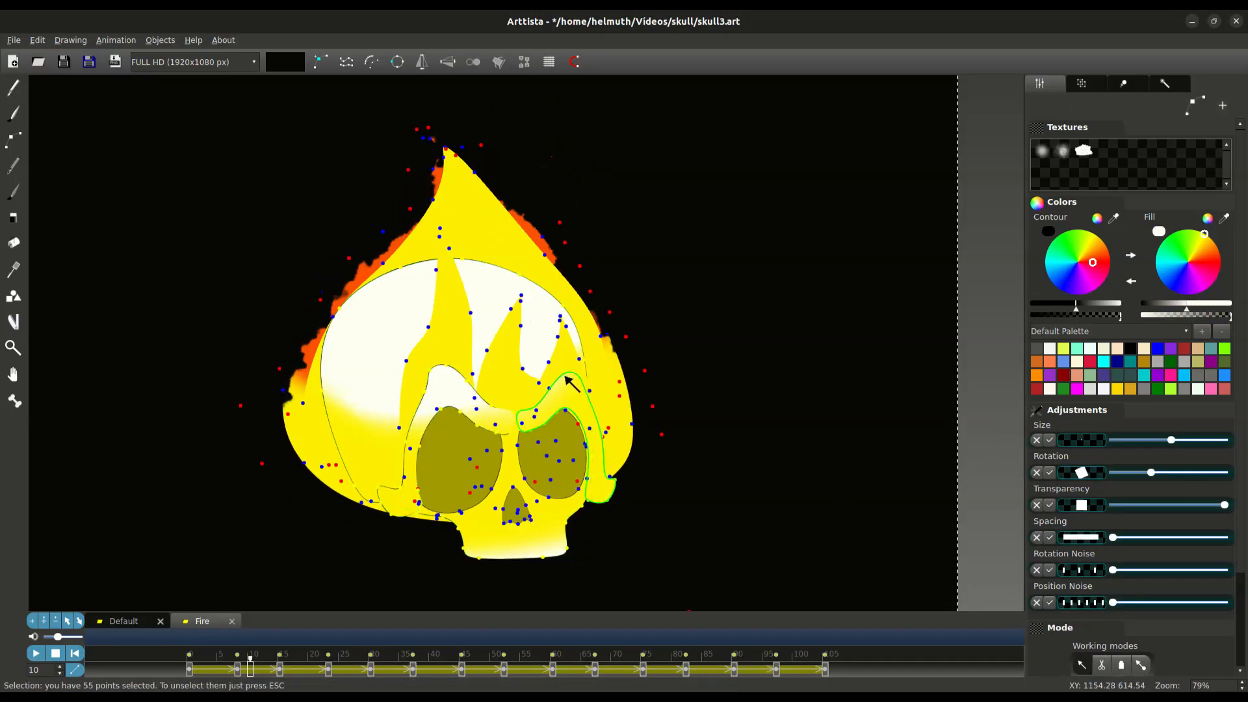
left_click(1207, 218)
left_click(719, 362)
left_click(785, 481)
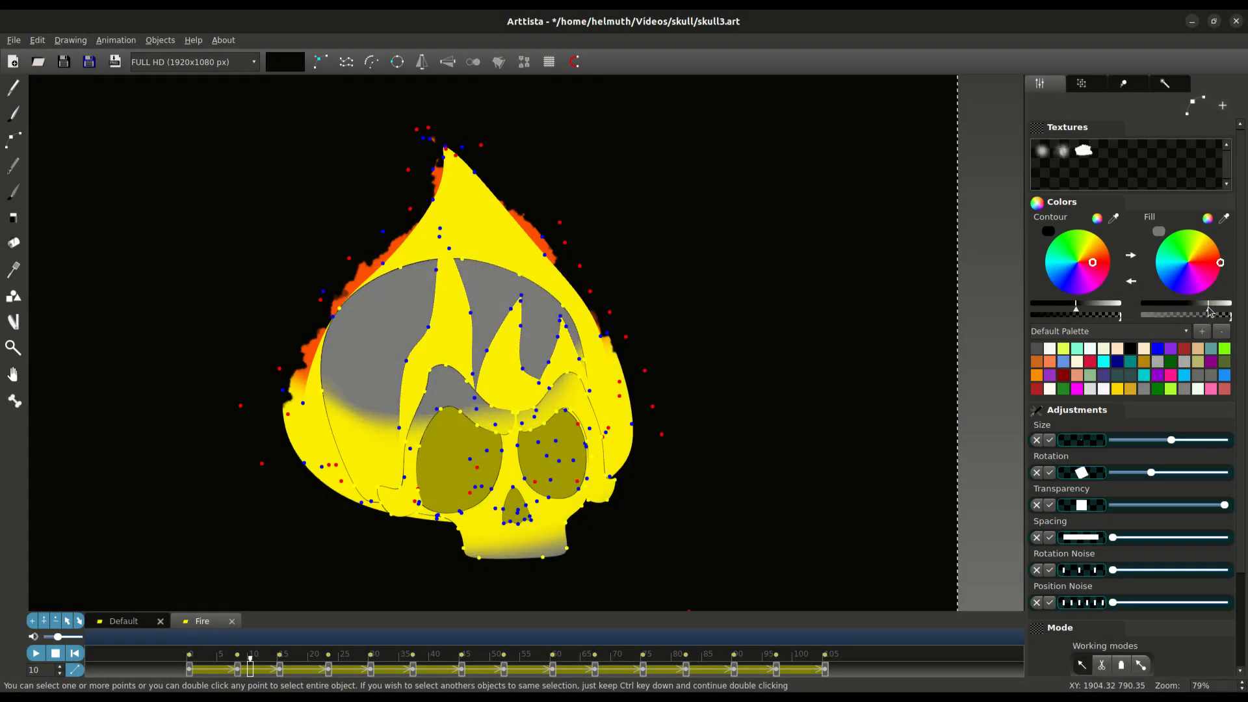
left_click(1218, 258)
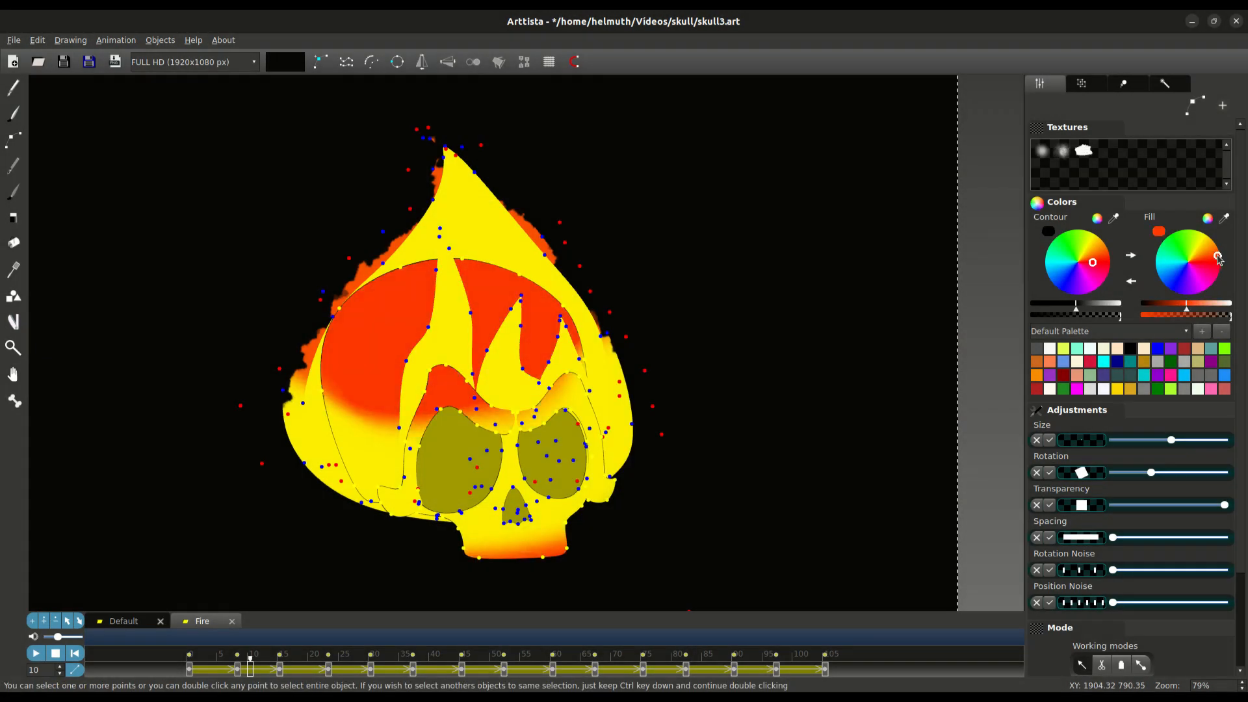
left_click_drag(1184, 305, 1129, 301)
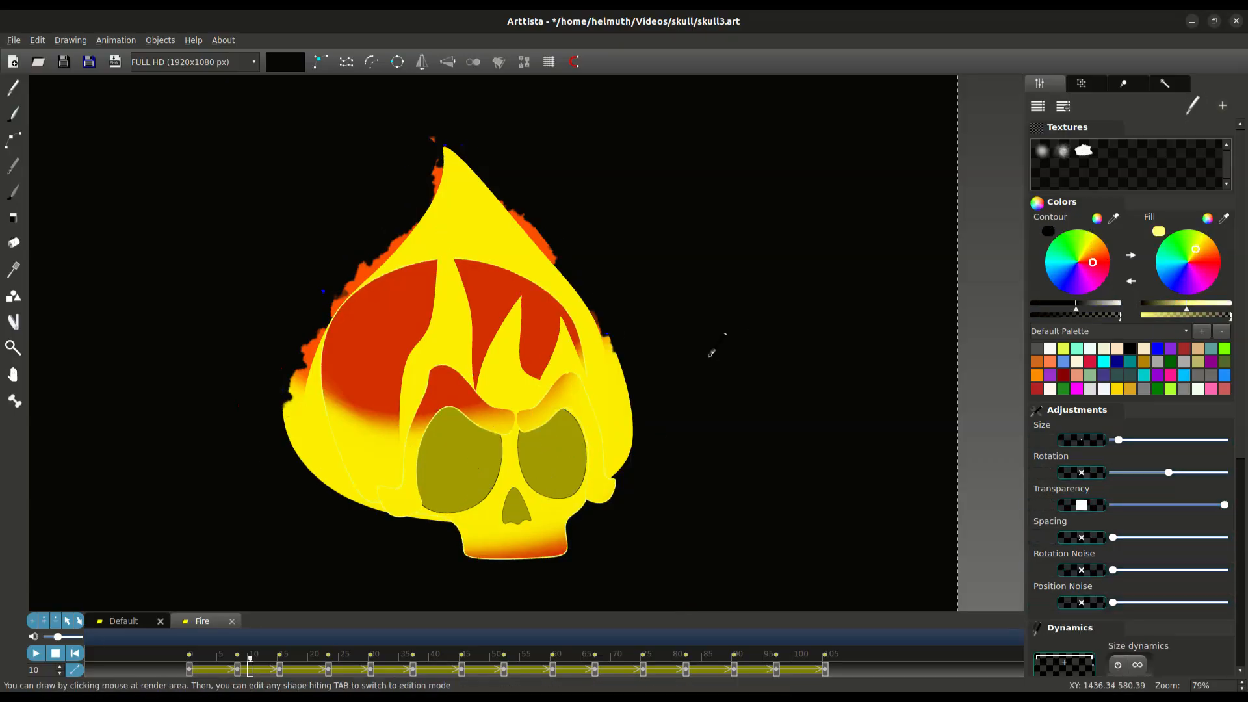
- Give the skull and brow shapes a light yellow contour, scrub through the Fire track, and return to frame 0
left_click(1109, 254)
key("Tab")
key("Tab")
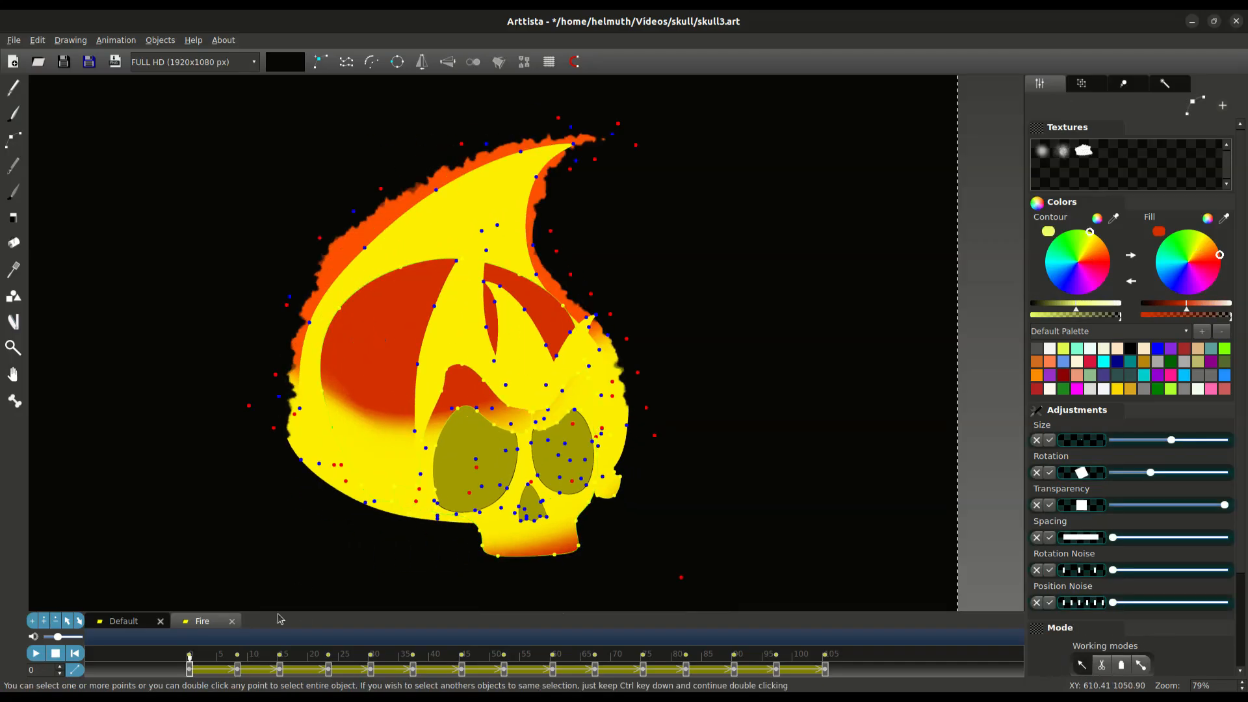
mouse_move(191, 663)
left_mouse_down()
mouse_move(530, 663)
mouse_move(765, 638)
left_mouse_up()
key("Home")
- Draw a yellow zigzag crack on the red forehead at frame 0 and remove its black outline
left_click_drag(487, 230, 513, 254)
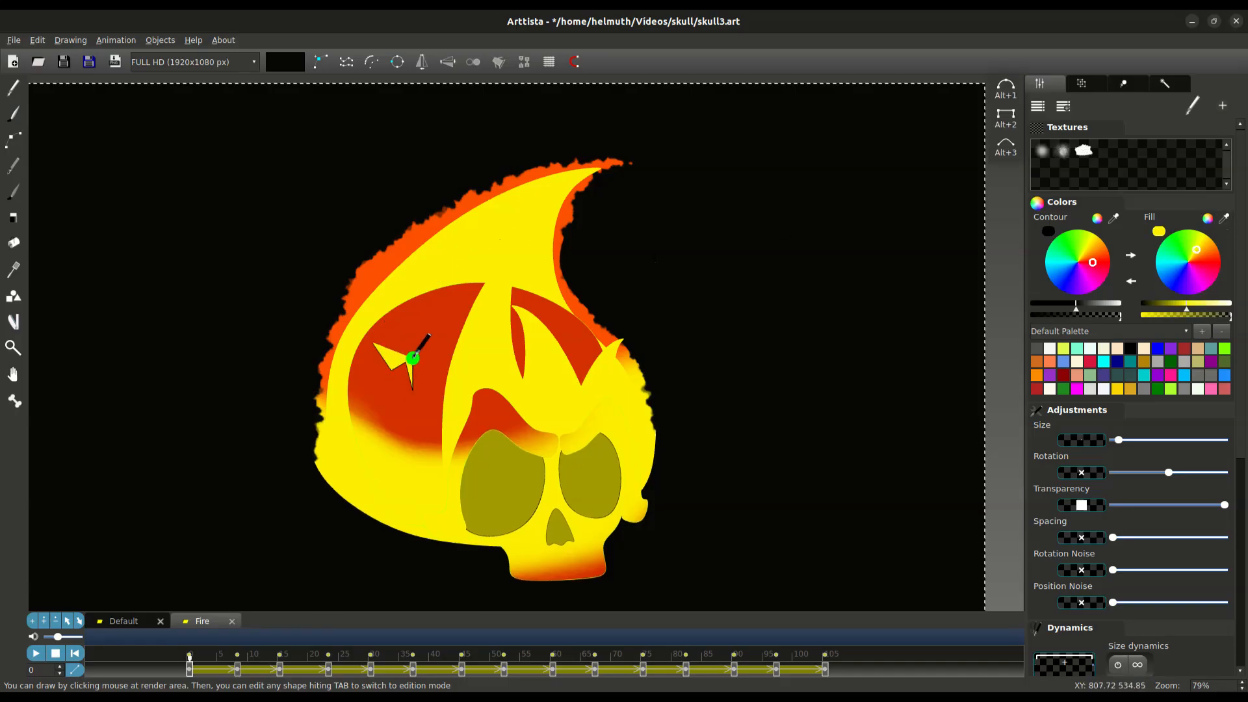
key("Tab")
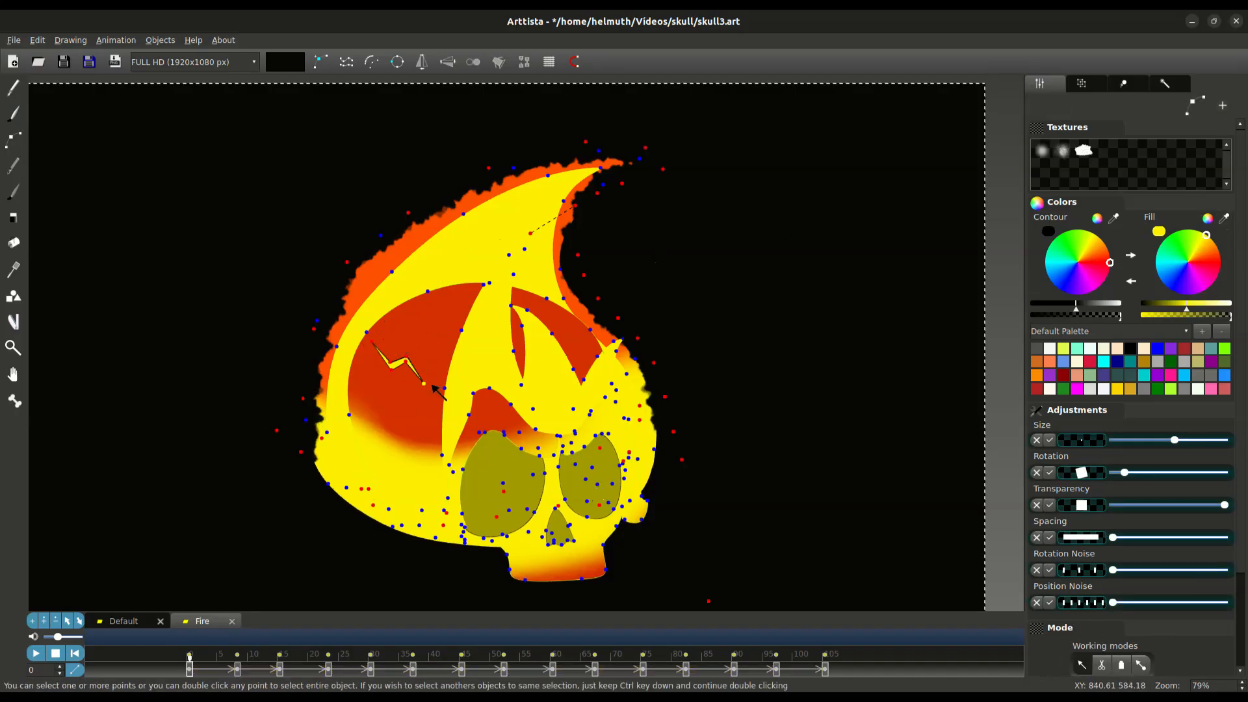
left_click(1036, 440)
key("Tab")
scroll(351, 373, "up", 5)
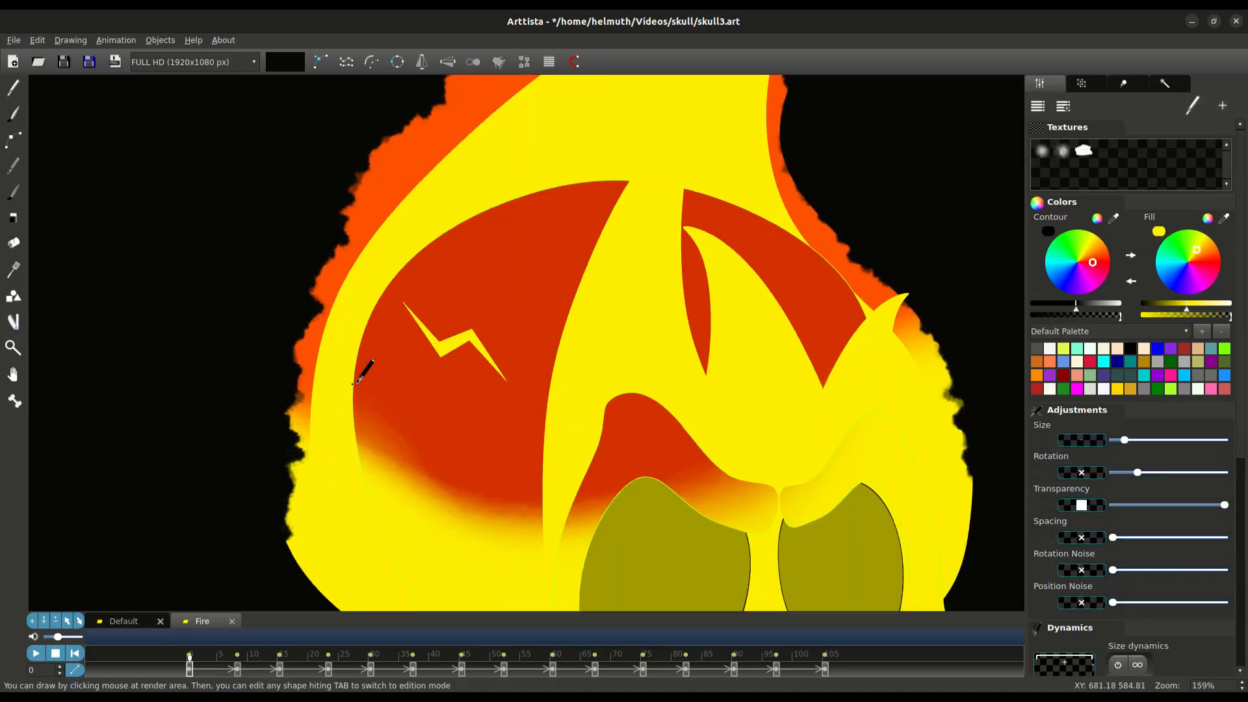
- Switch to the Default track, select and reshape the zigzag crack's points, and save the file
scroll(384, 383, "down", 4)
left_click(138, 622)
key("Tab")
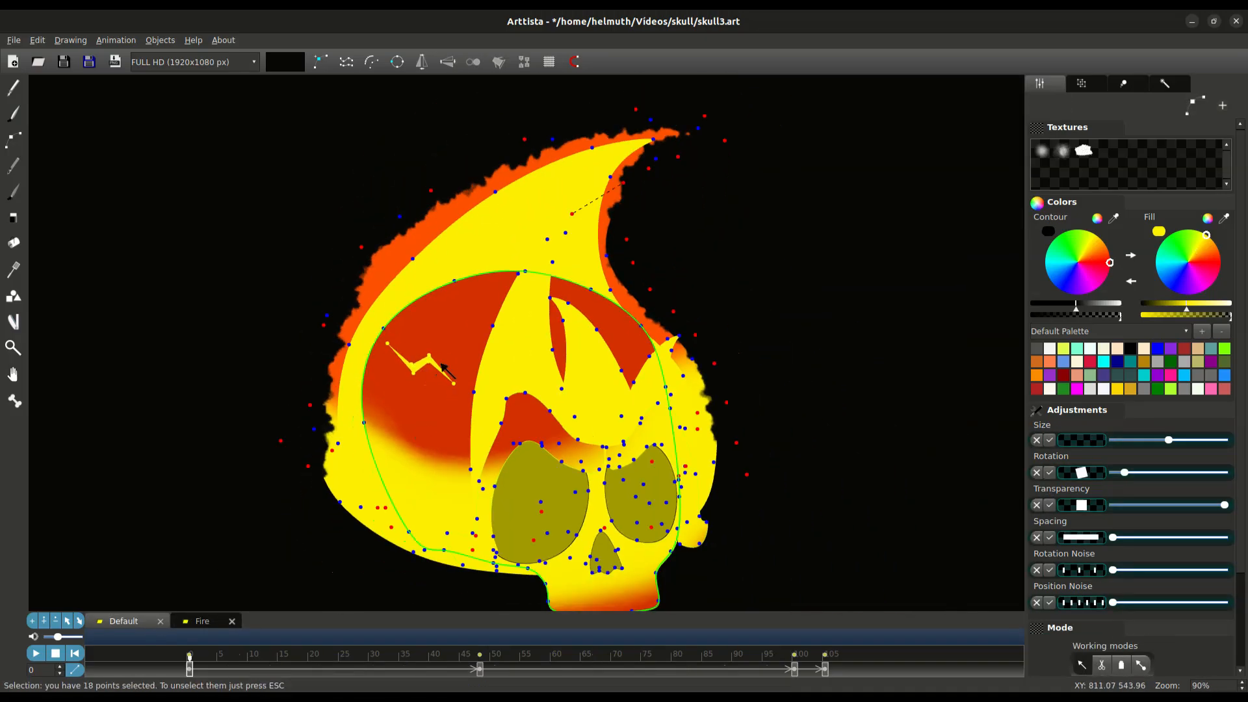
left_click(444, 368)
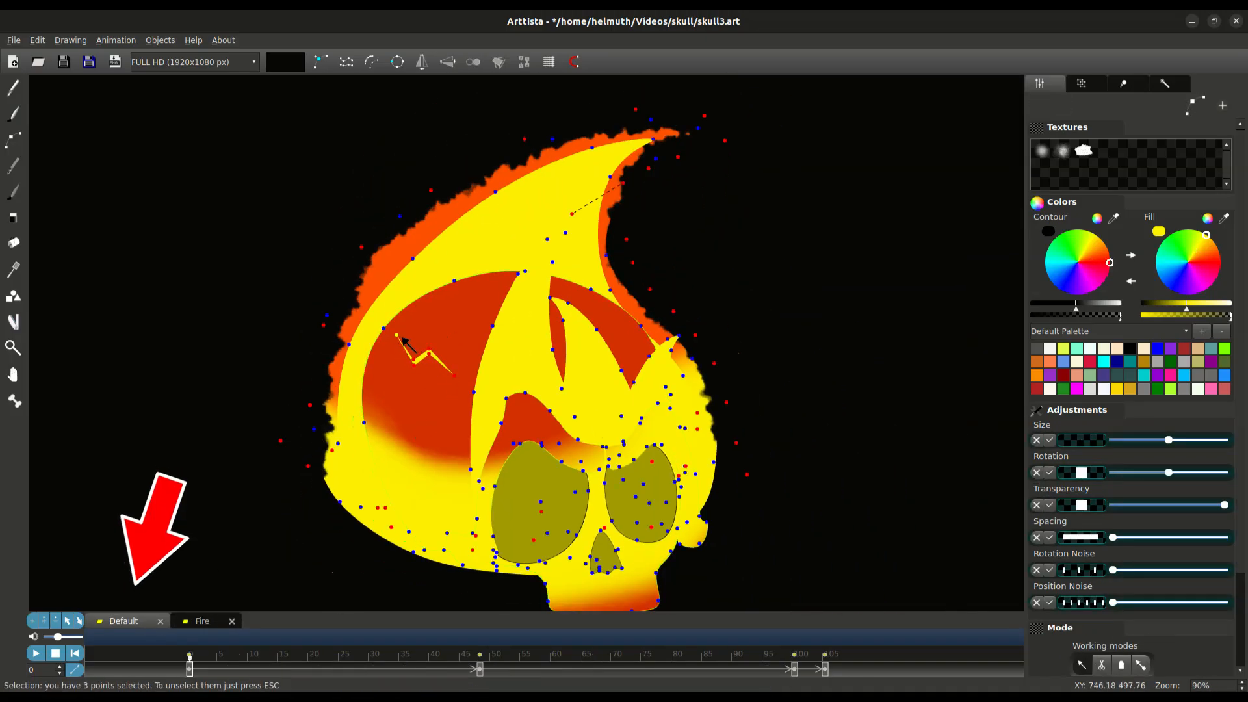
scroll(403, 339, "down", 1)
key("ctrl+s")
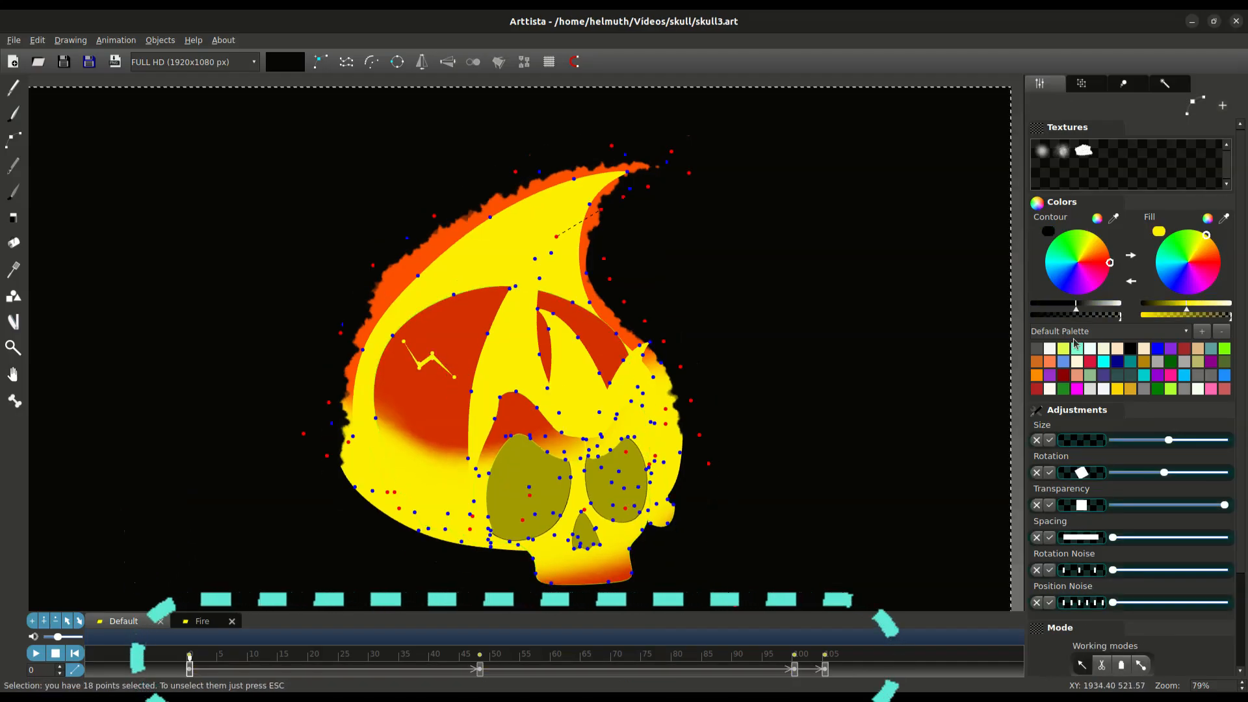
- Give the zigzag crack a yellow contour matching its fill and check it with the edit points hidden
left_click(905, 370)
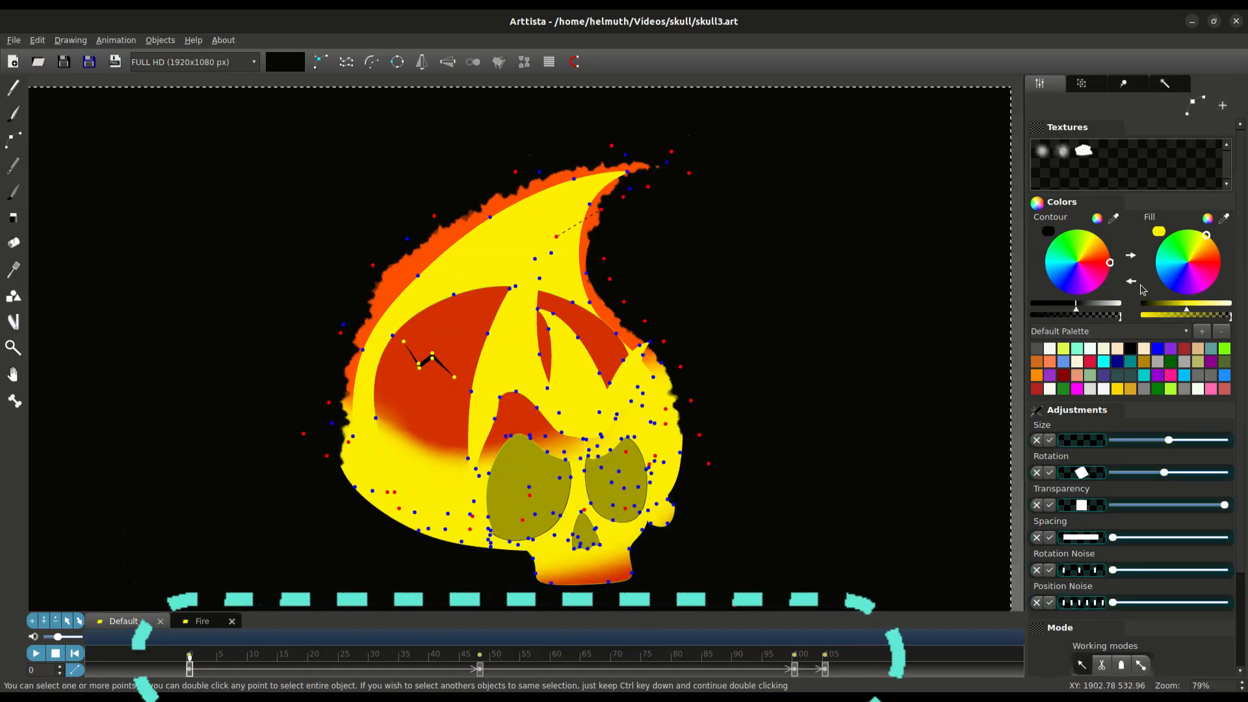
key("Tab")
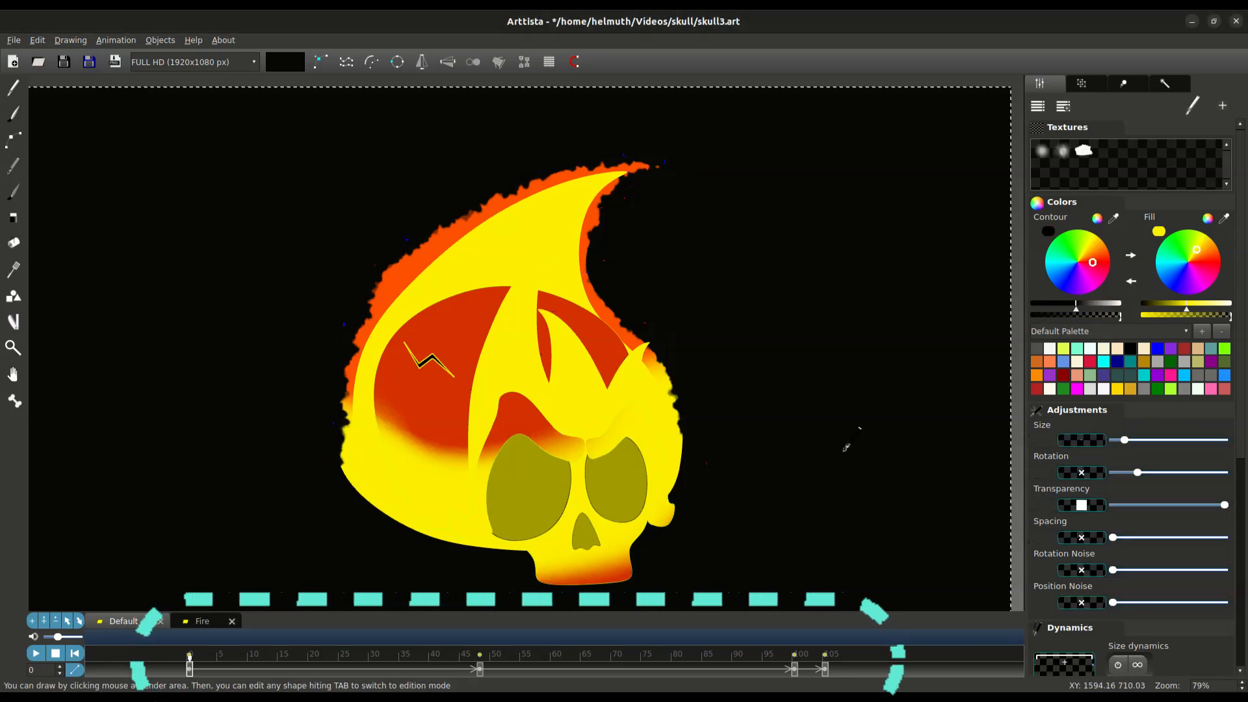
key("Tab")
key("Tab")
key("Tab")
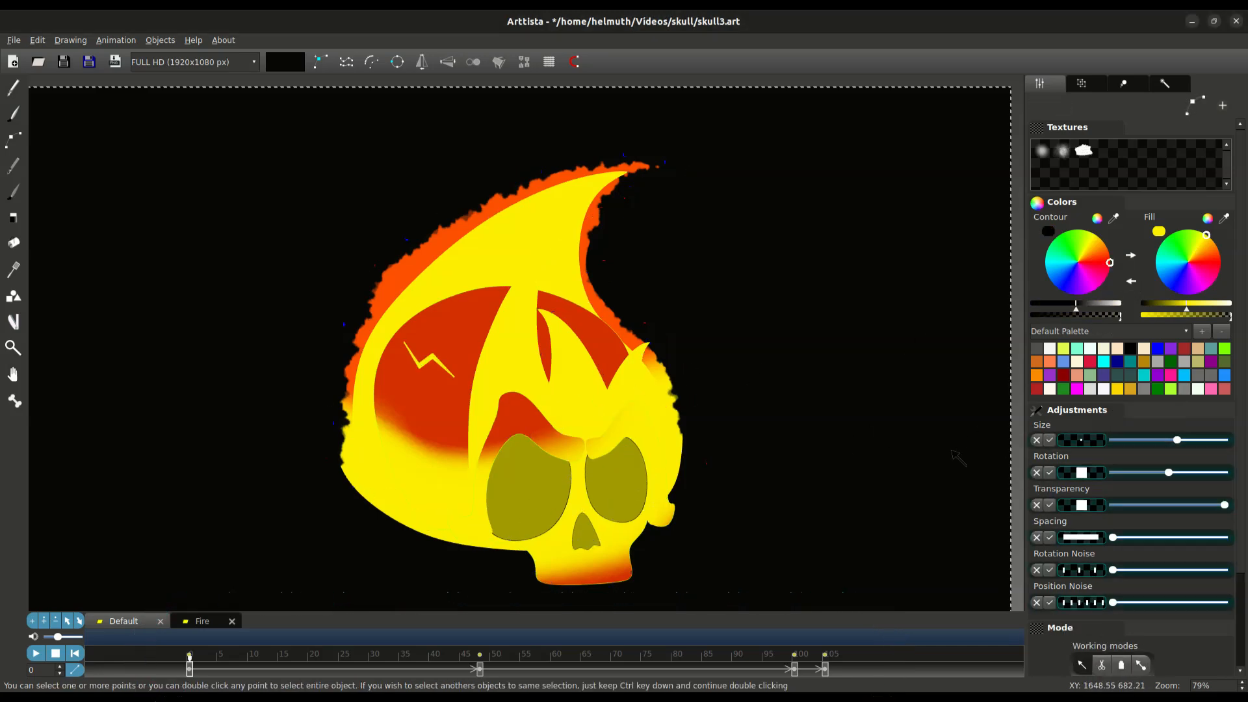
key("Tab")
key("Tab")
key("Tab")
key("Tab")
- Squeeze the zigzag crack horizontally at the skull's edge at frame 48 of the Default track, and check it at frame 9
left_click(479, 669)
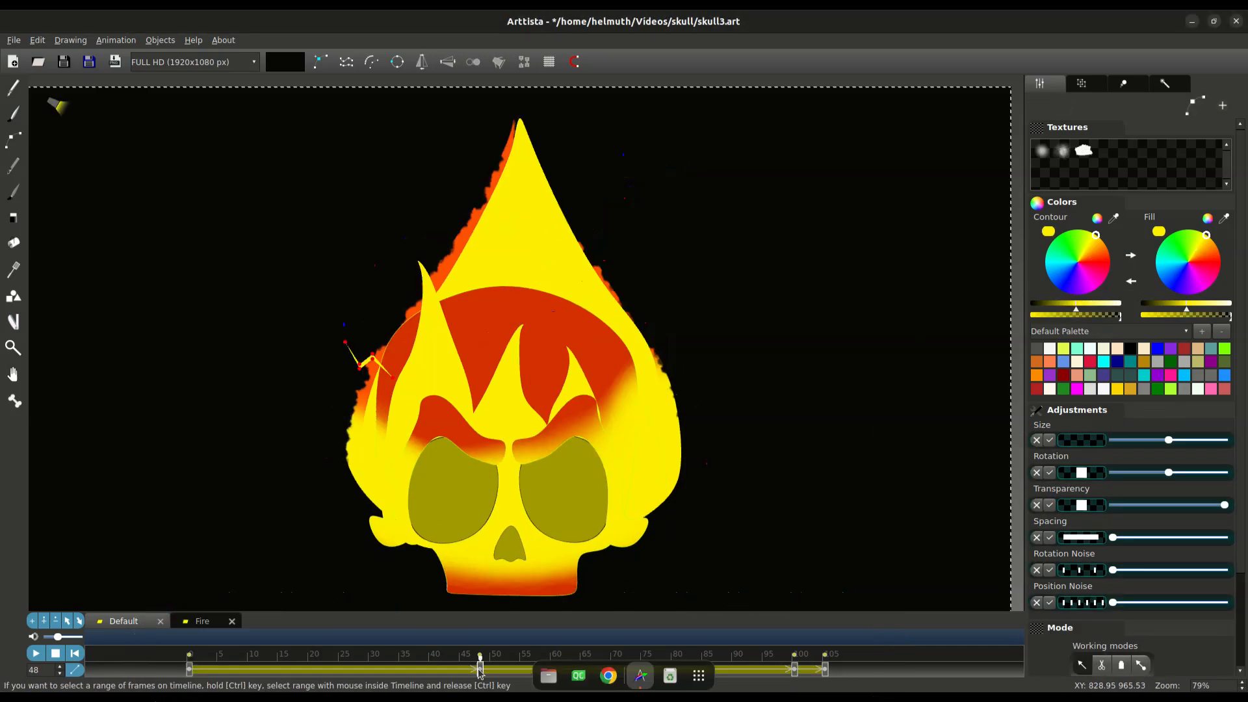
key("ctrl+a")
key("s")
key("x")
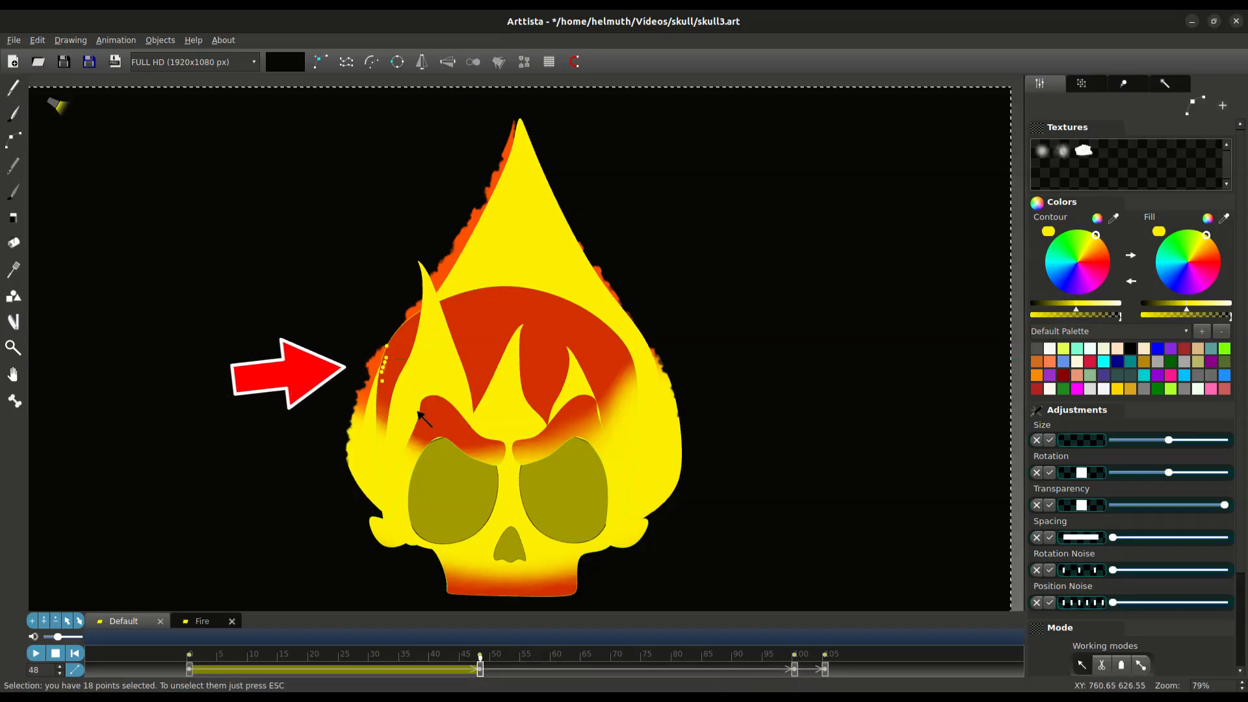
key("Tab")
key("Tab")
key("Tab")
left_click(240, 670)
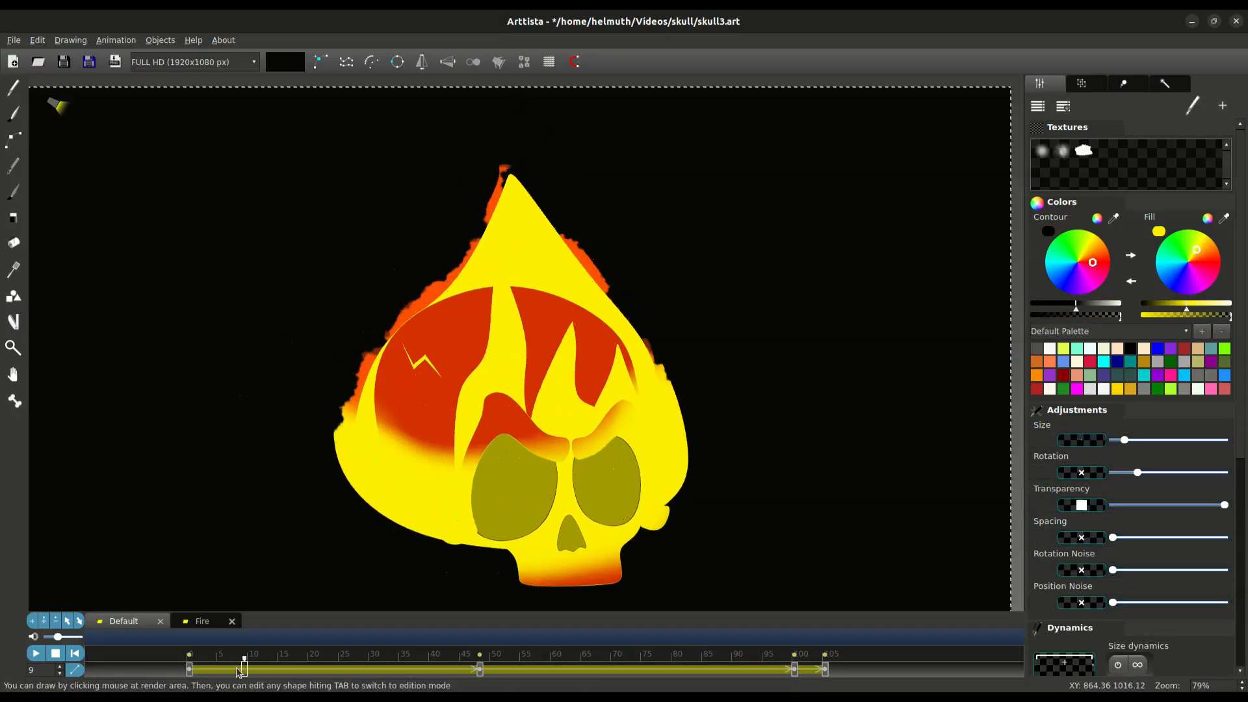
- Paint soft yellow brush shading along the skull's upper edge at frame 0 with the second texture, and play the animation
left_click(189, 669)
left_click(13, 113)
left_click_drag(1157, 440, 1127, 440)
left_click(1063, 150)
left_click_drag(457, 296, 562, 171)
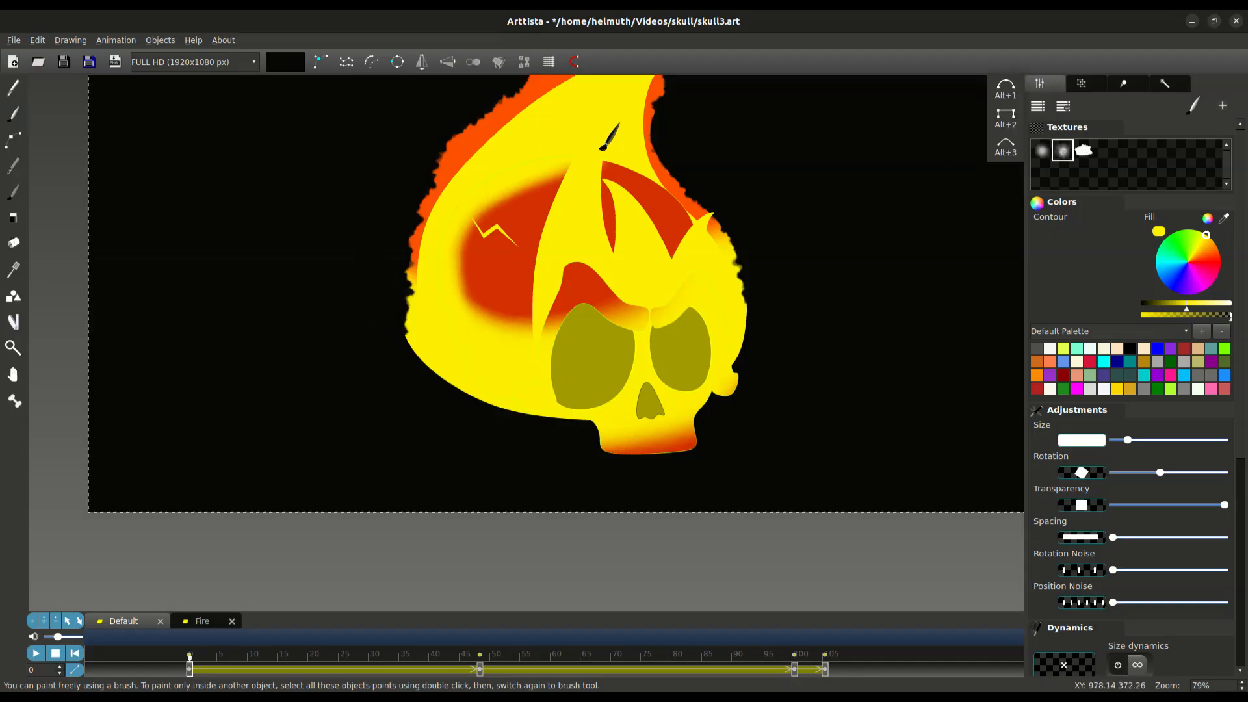
key("Tab")
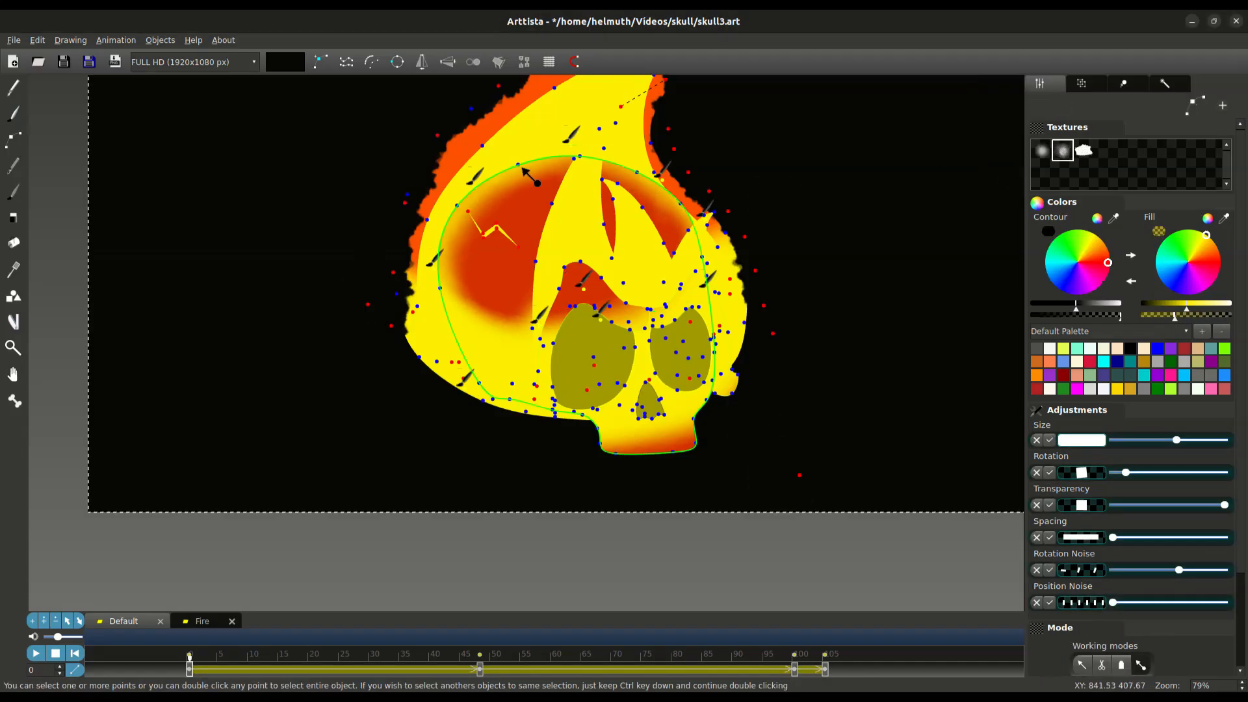
key("space")
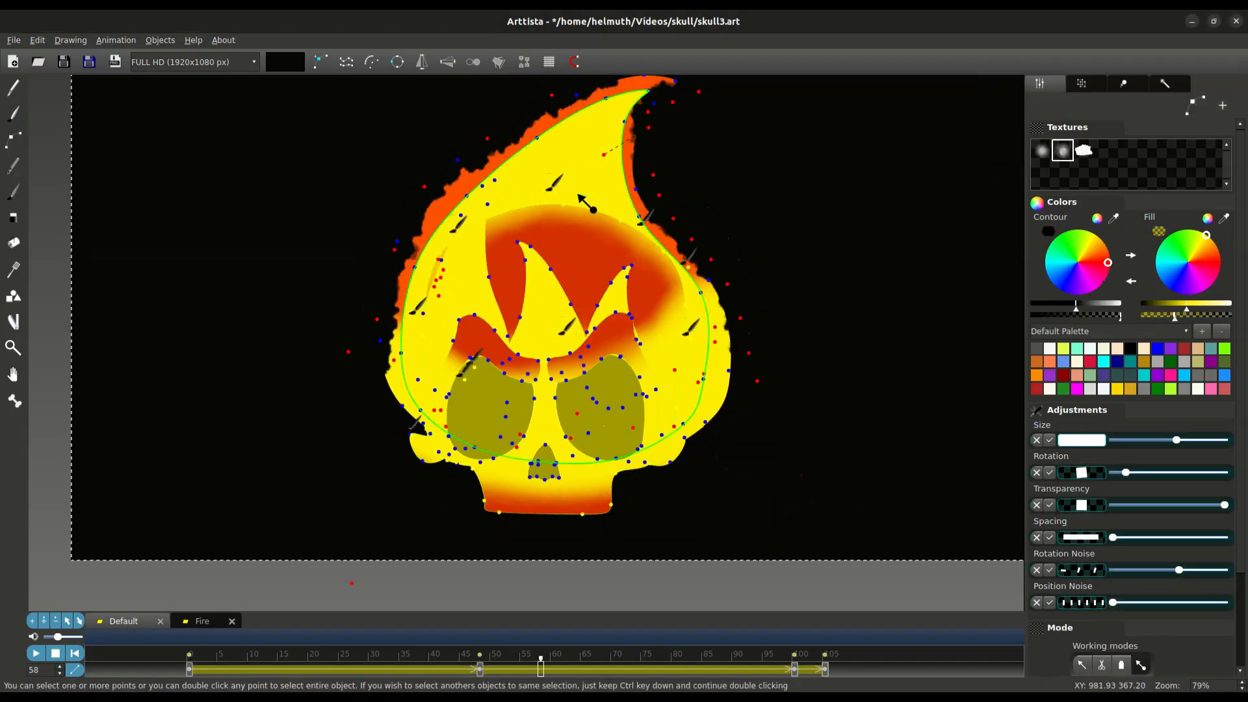
- Try the Exposure effect with a gamma of 0.26 on the burning skull and play the animation
key("Tab")
left_click(1164, 83)
mouse_move(1078, 247)
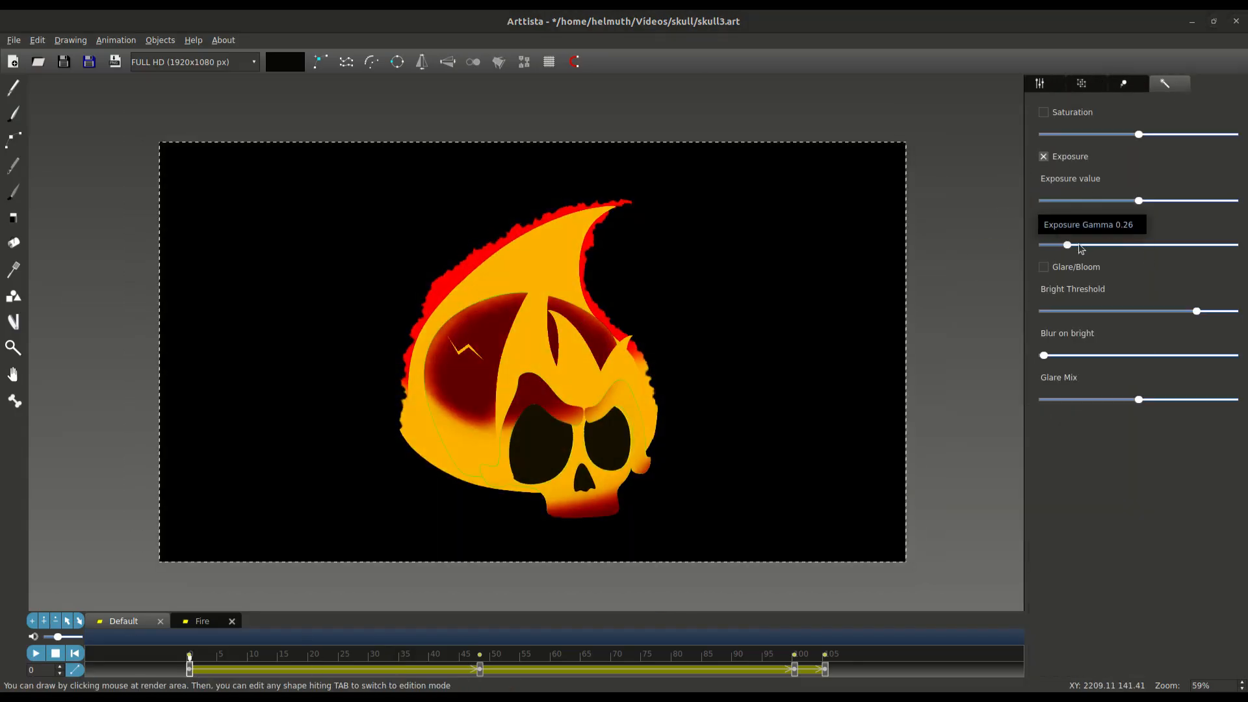
key("space")
left_click(1064, 79)
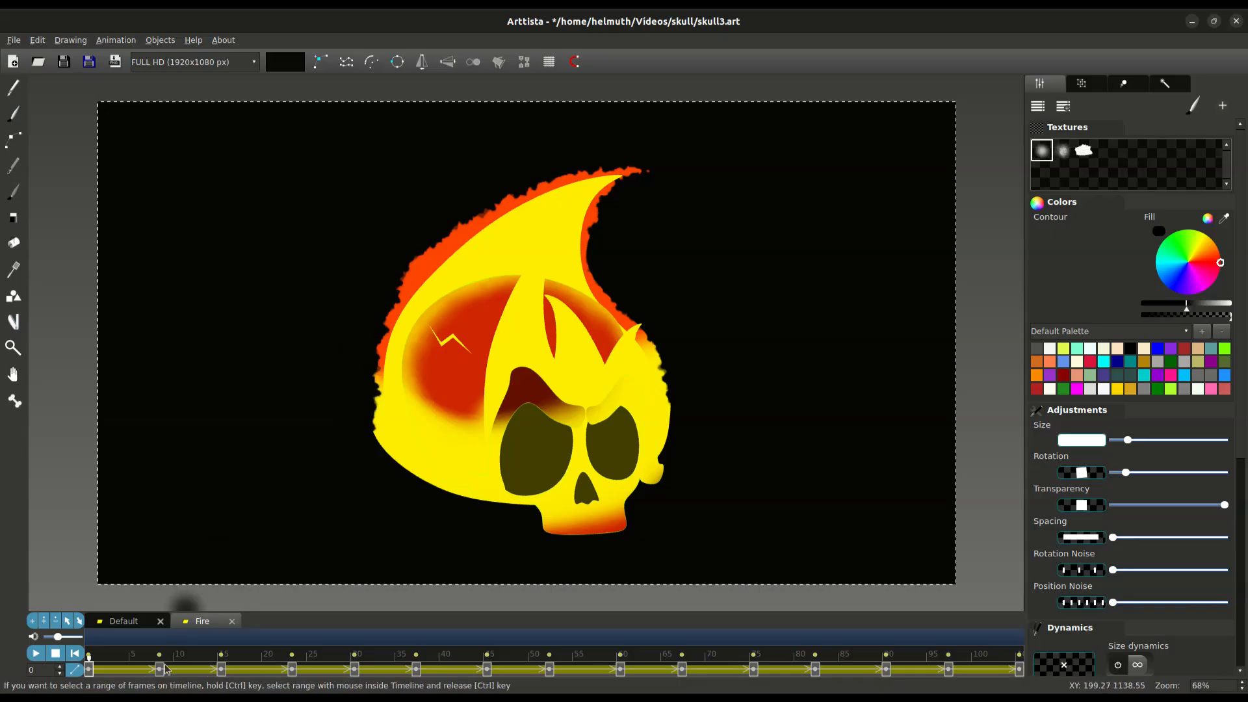
- Select all skull and flame points on the Fire track at frame 97 and go to the end of the timeline
key("Tab")
left_click_drag(349, 145, 748, 496)
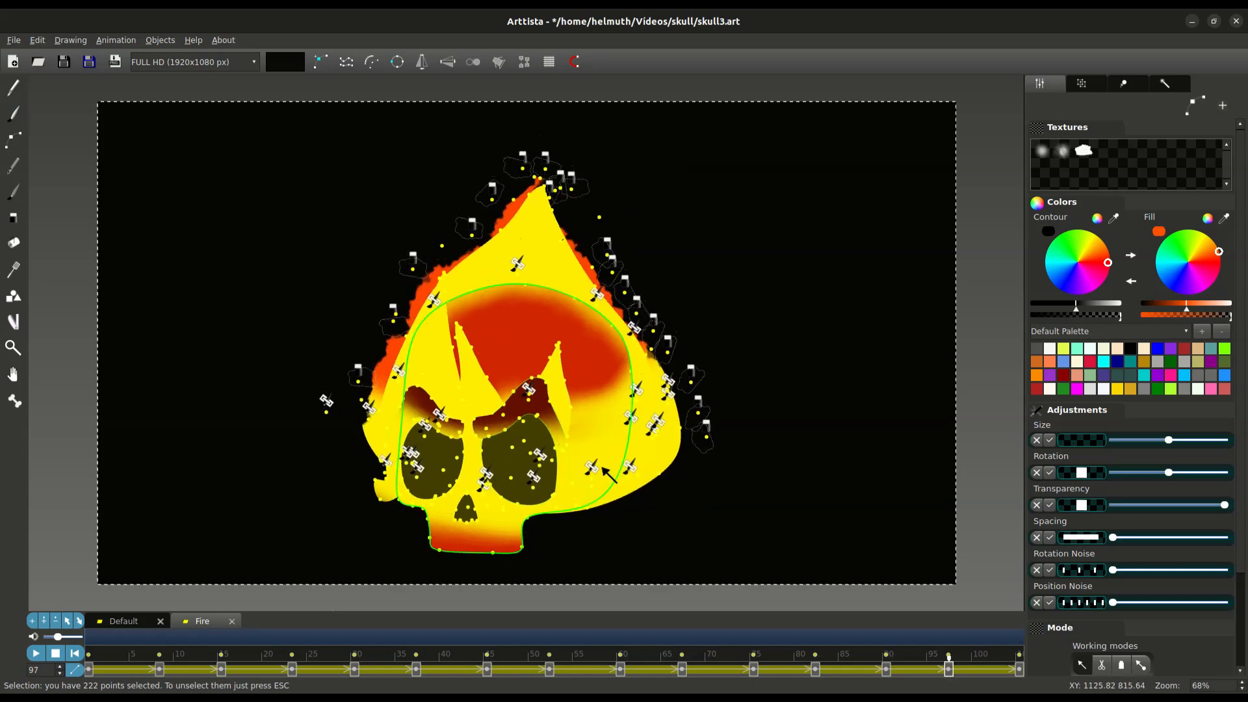
left_click(1007, 675)
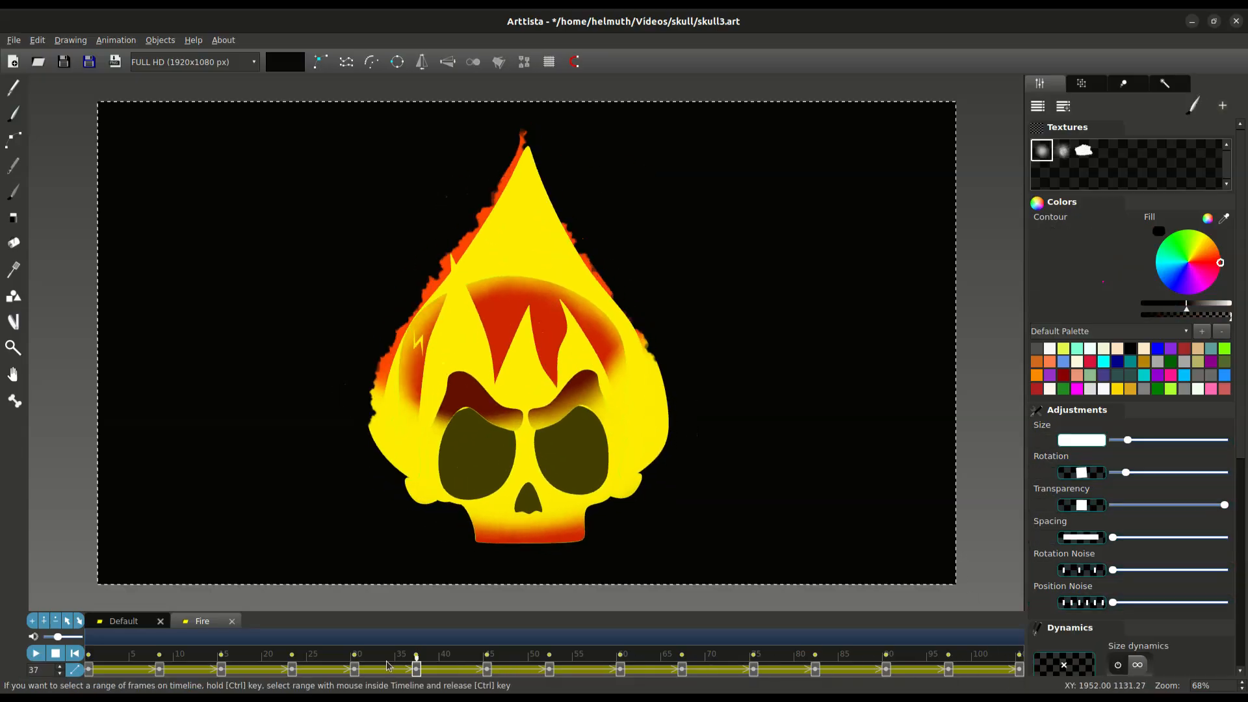